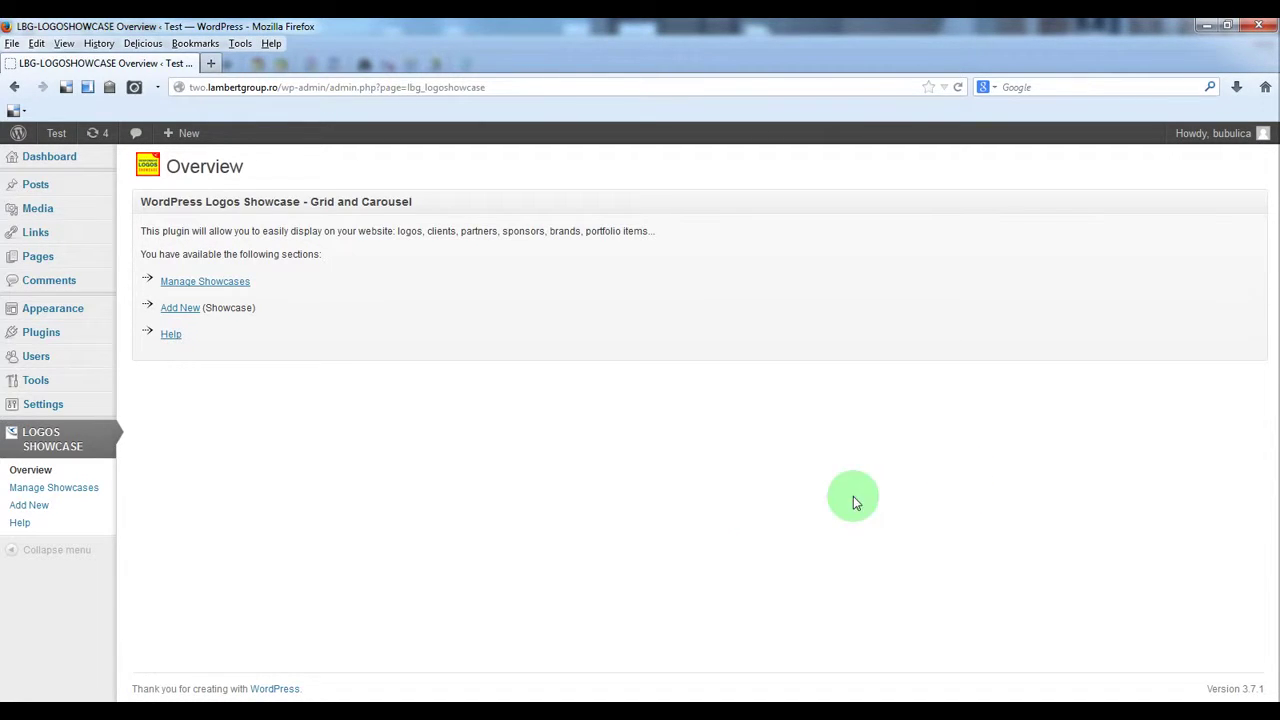
View the playlist of the My First Carousel (Group) showcase, then return to the list of showcases
left_click(80, 495)
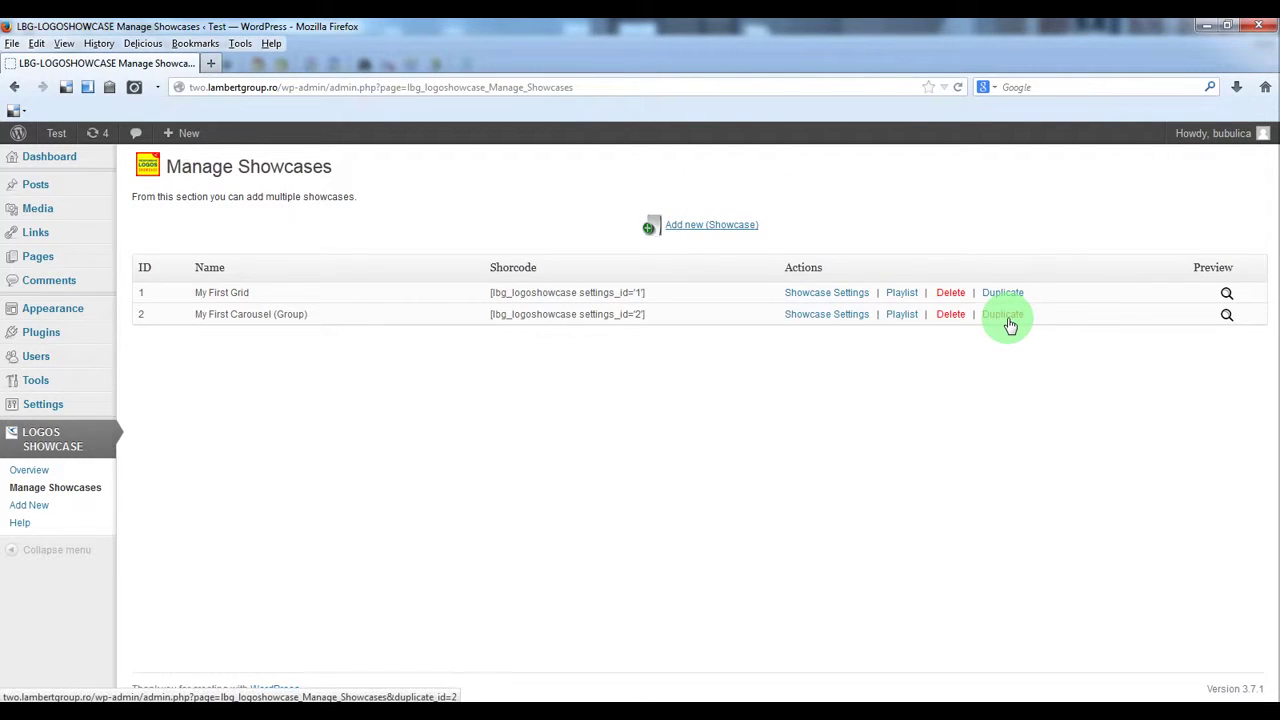
left_click(902, 316)
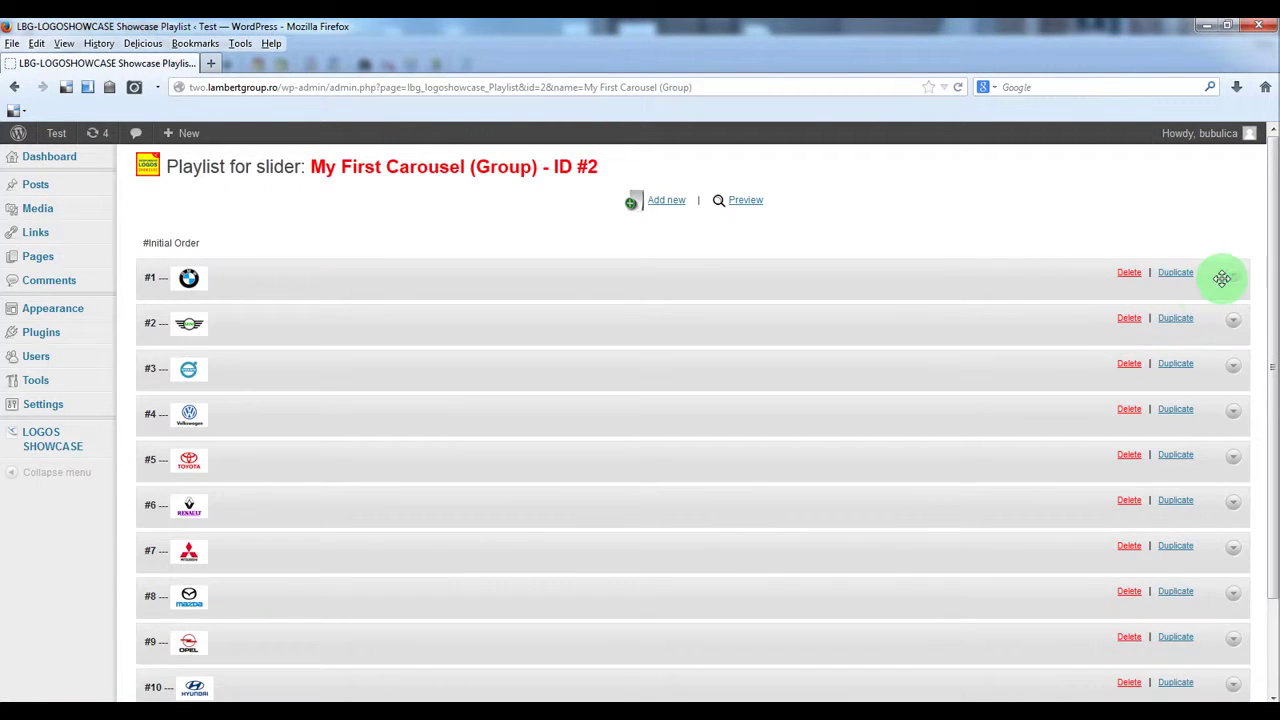
mouse_move(53, 440)
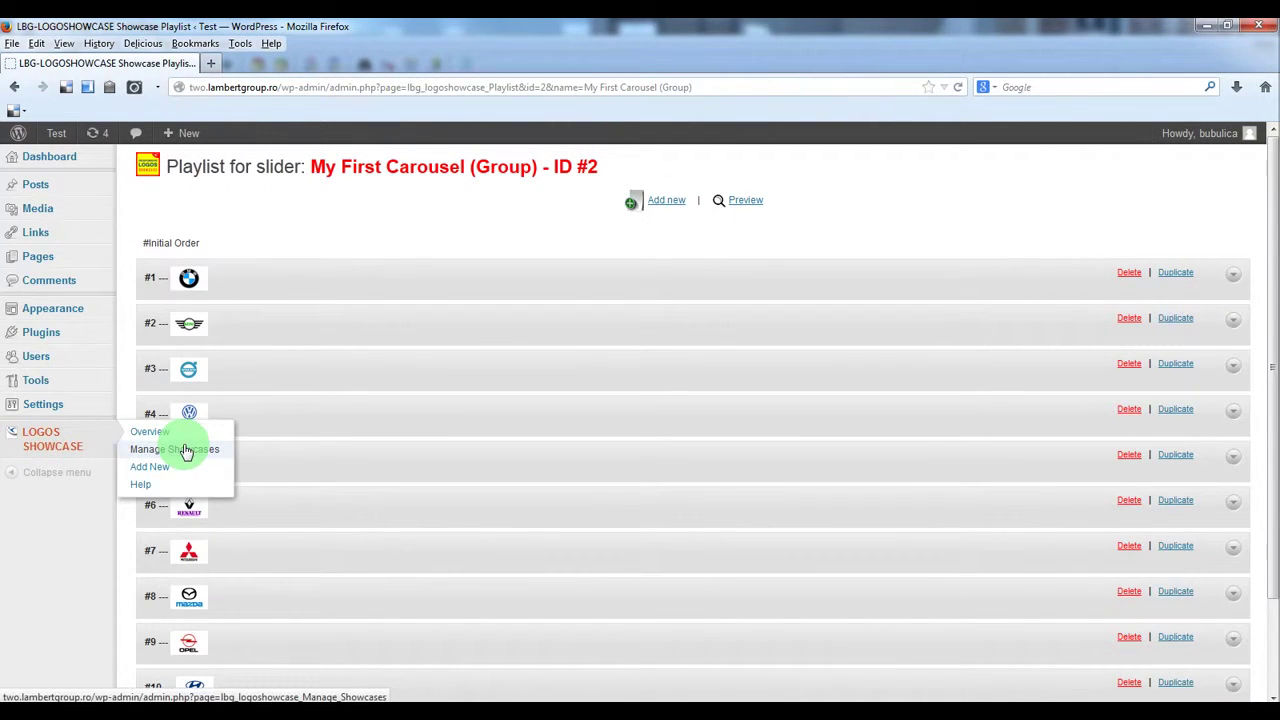
left_click(186, 451)
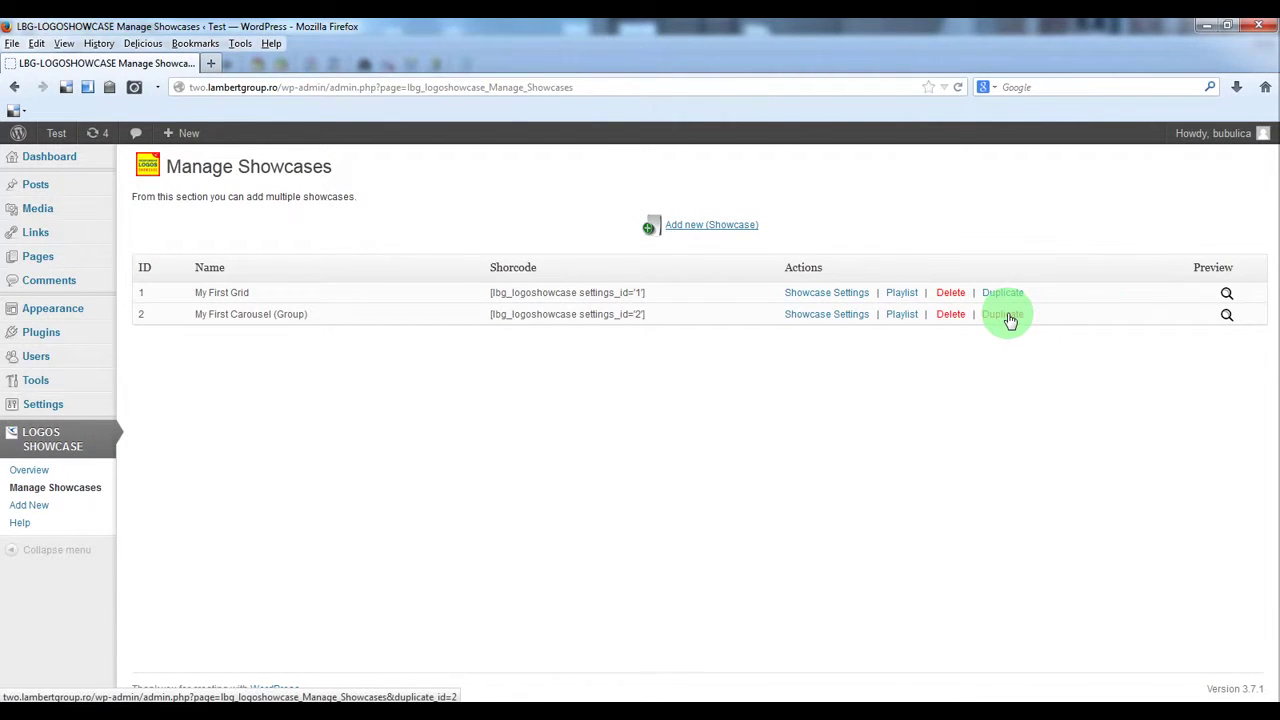
Duplicate the My First Carousel (Group) showcase and set the copy's type to perspective (and one-by-one carousel)
left_click(1008, 315)
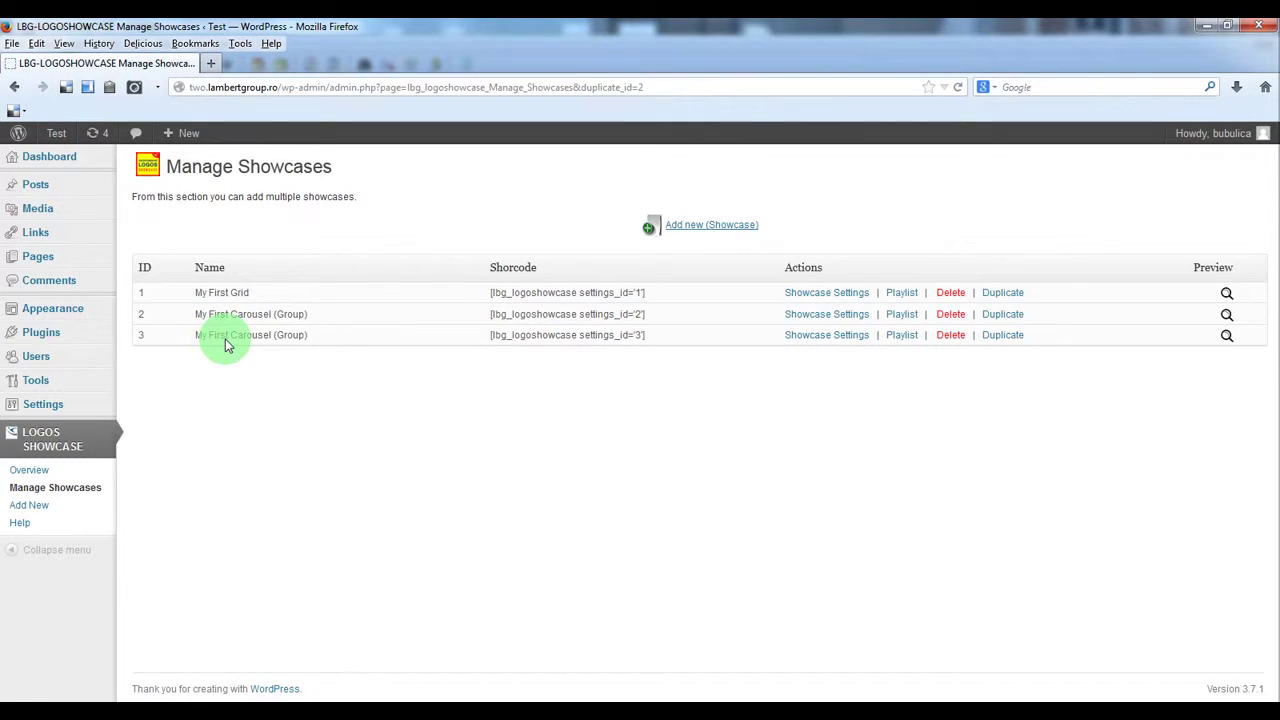
left_click_drag(226, 344, 266, 344)
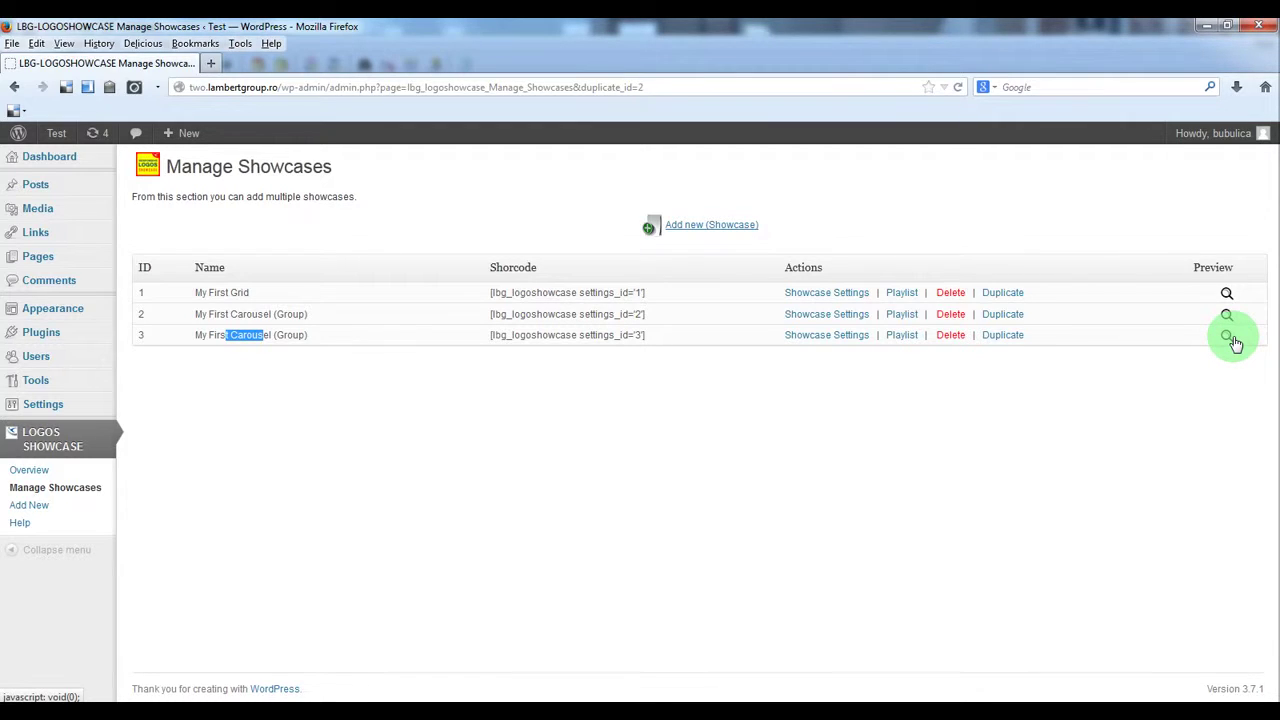
left_click(836, 340)
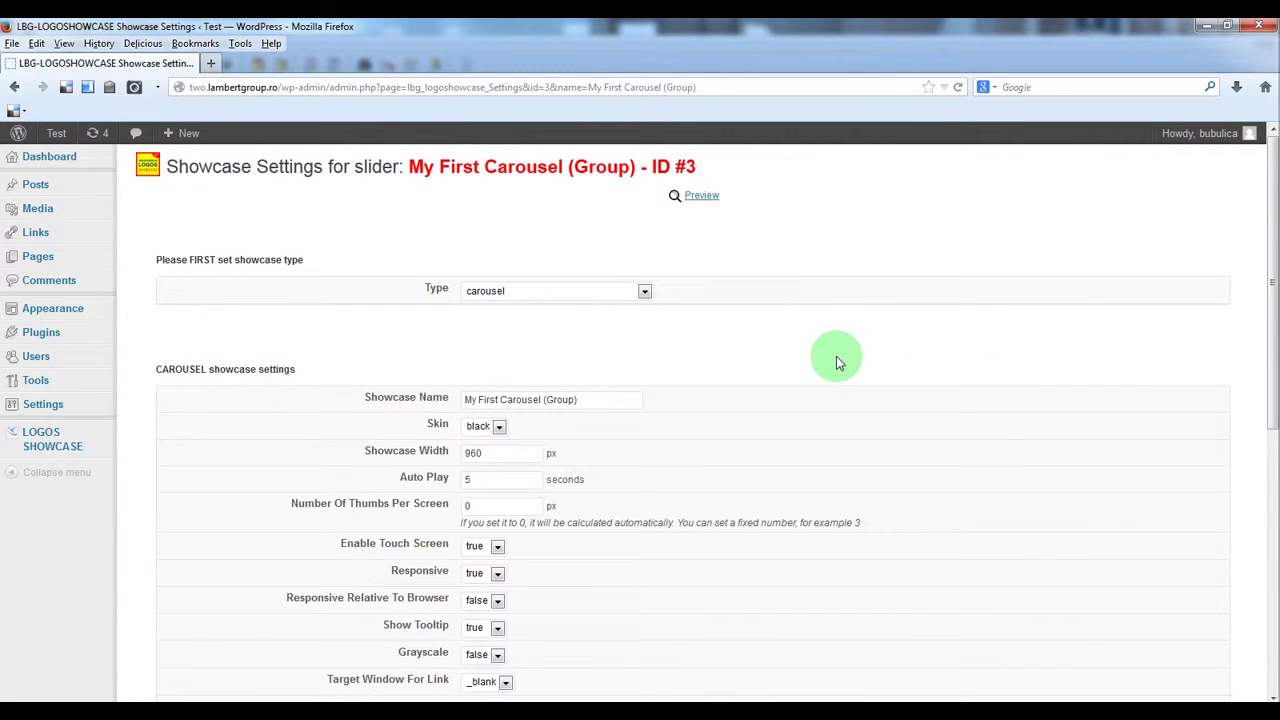
left_click(571, 290)
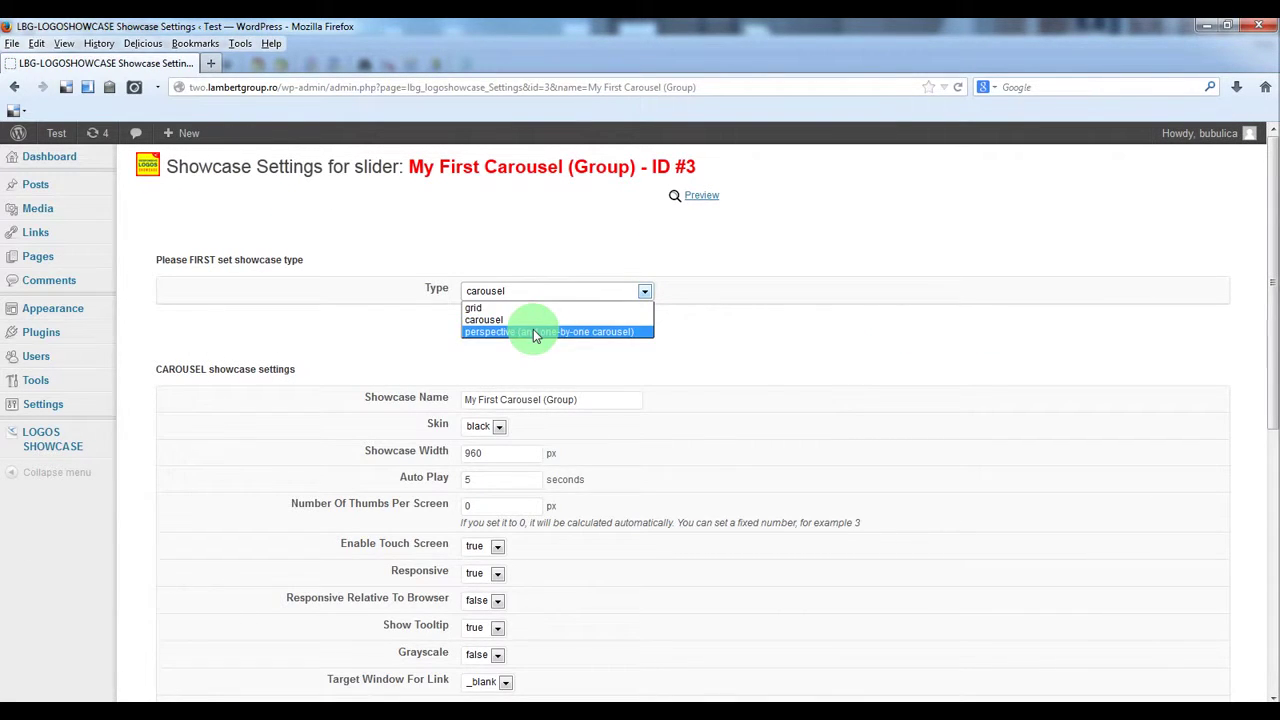
left_click(537, 332)
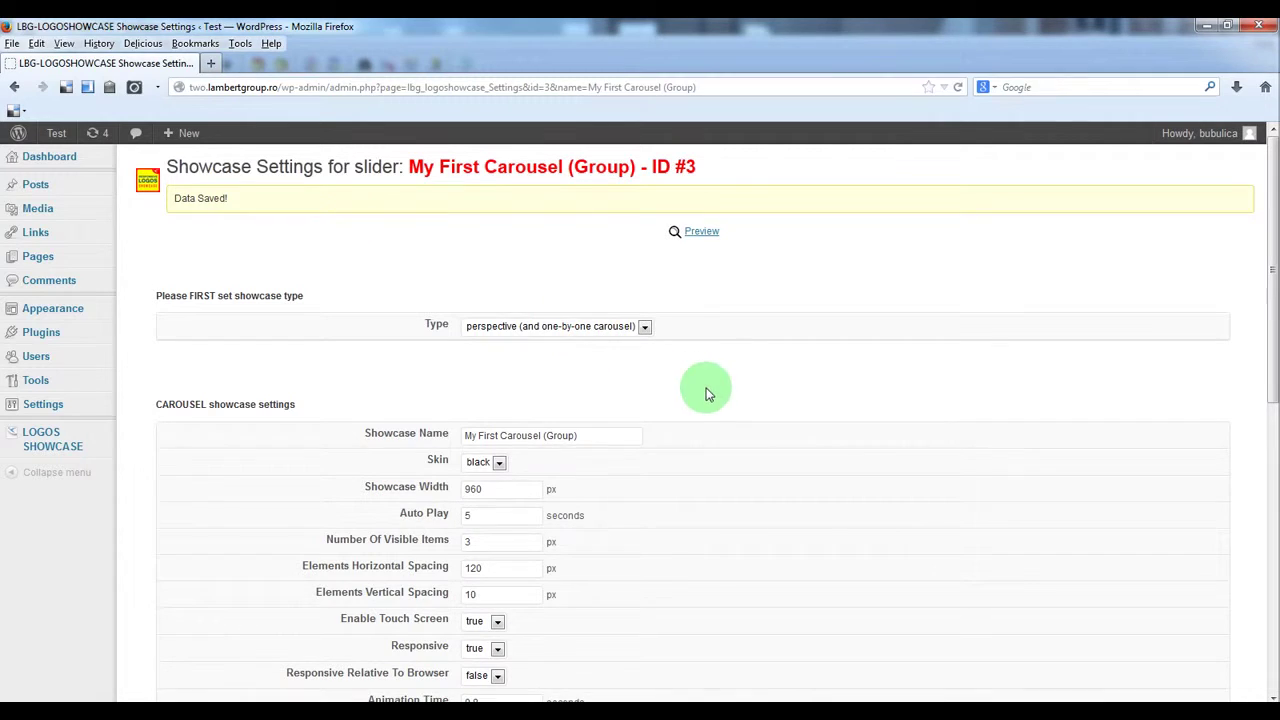
Rename the duplicated showcase "My First Carousel (One-by One)" and set its number of visible items to 5
left_click_drag(544, 437, 568, 435)
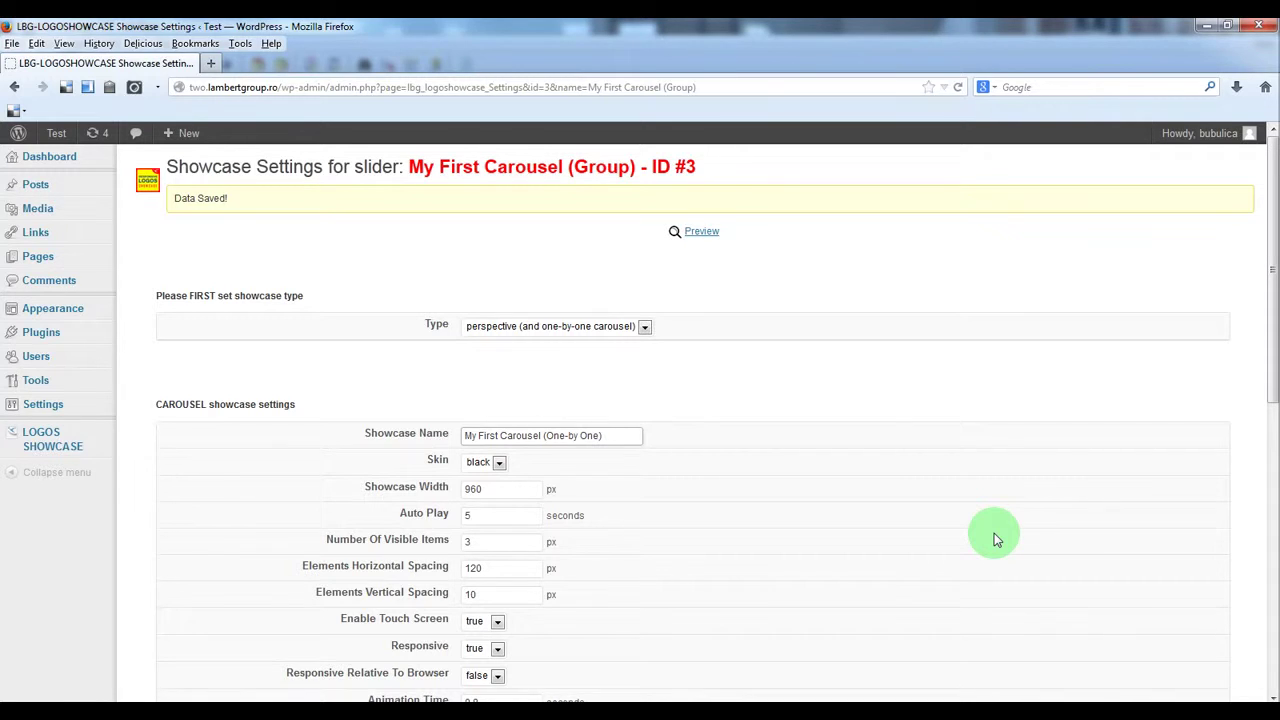
scroll(1125, 570, "down", 3)
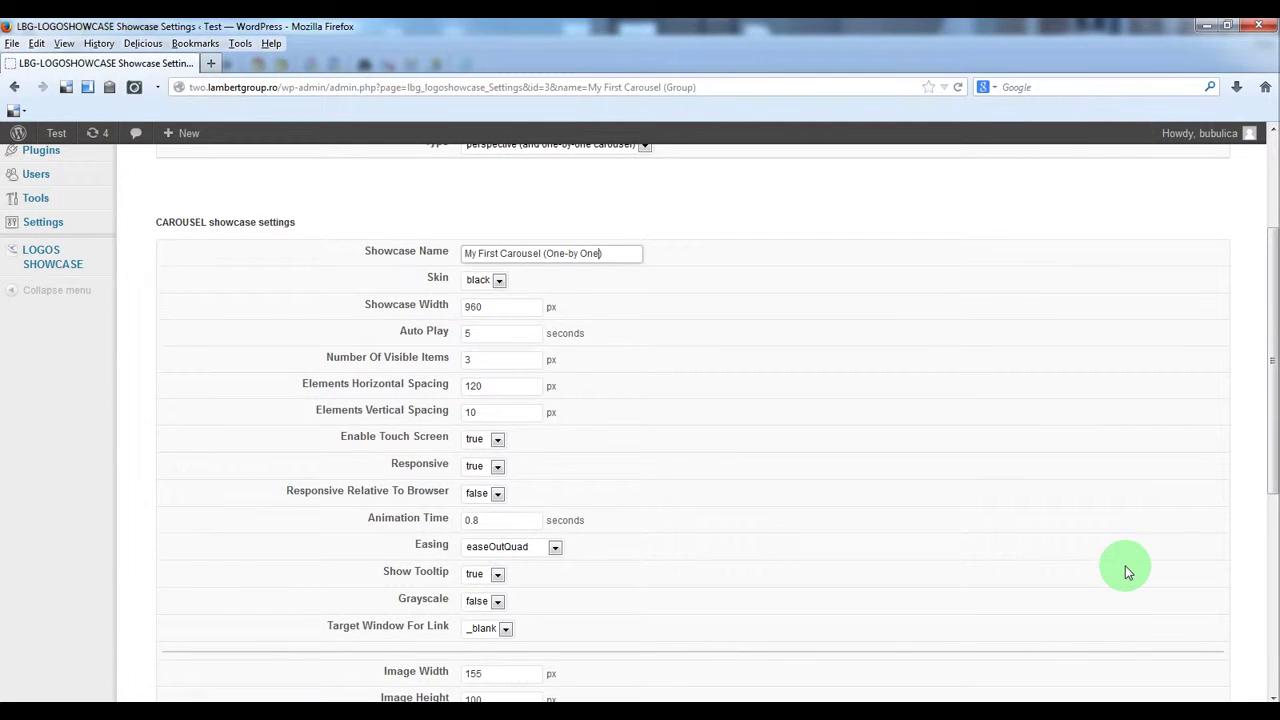
scroll(1125, 570, "down", 2)
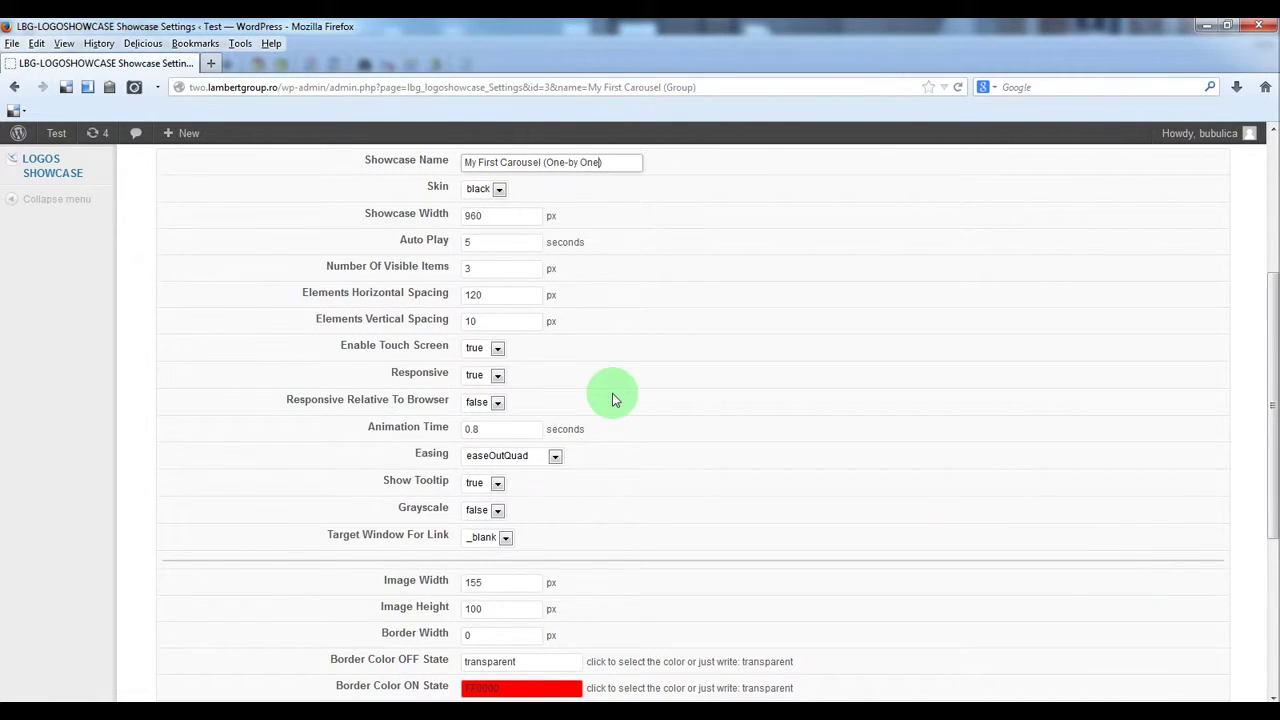
left_click_drag(508, 268, 408, 267)
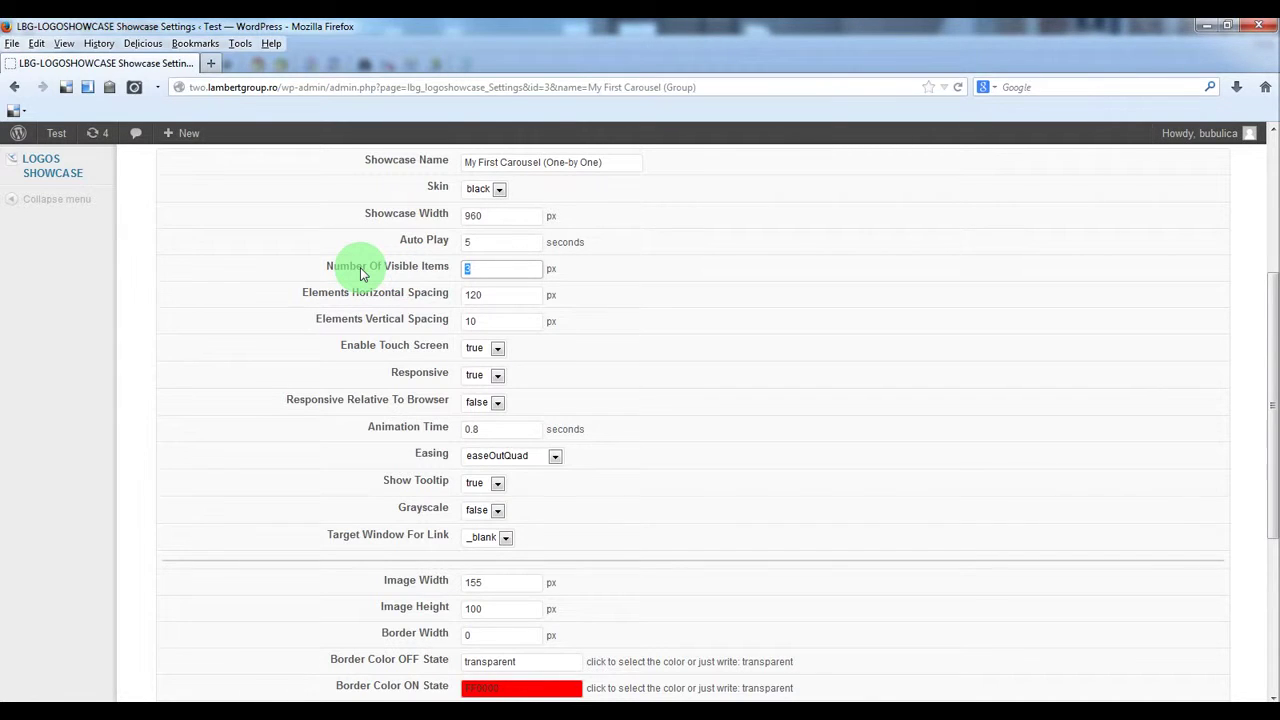
type("5")
key("Tab")
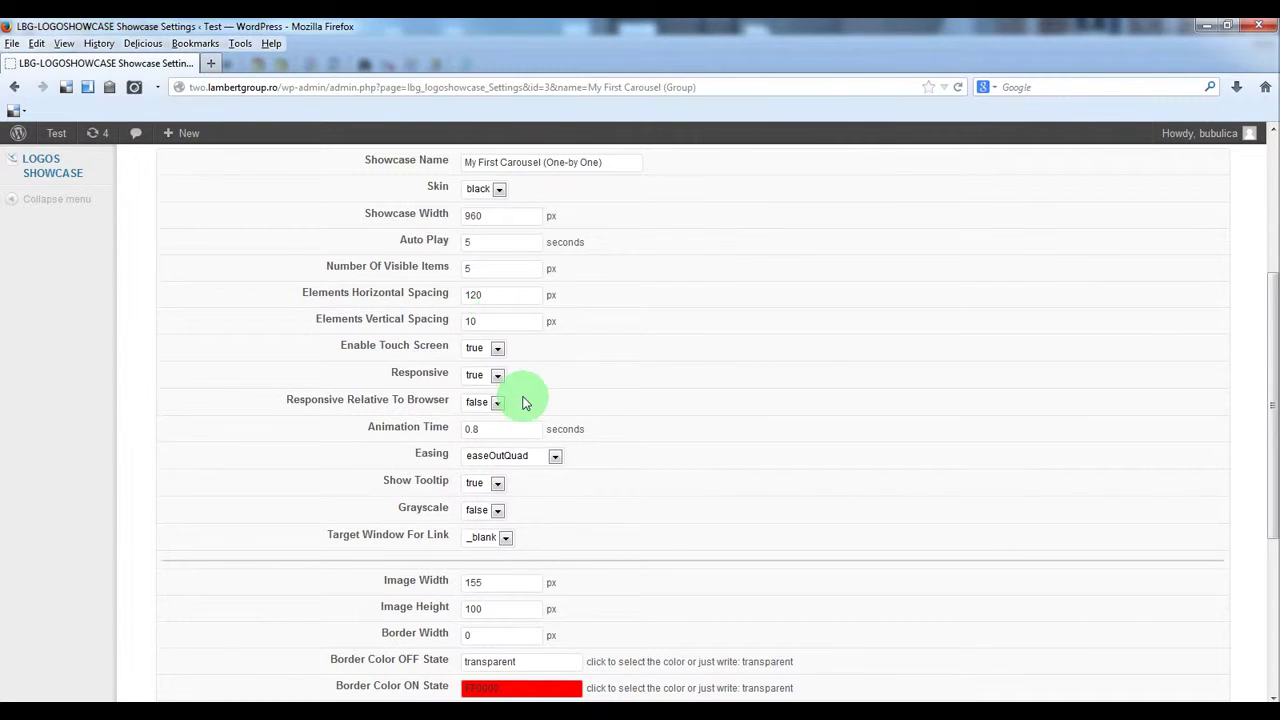
Set the showcase's elements horizontal spacing to 160 px and elements vertical spacing to 0 px
left_click(495, 585)
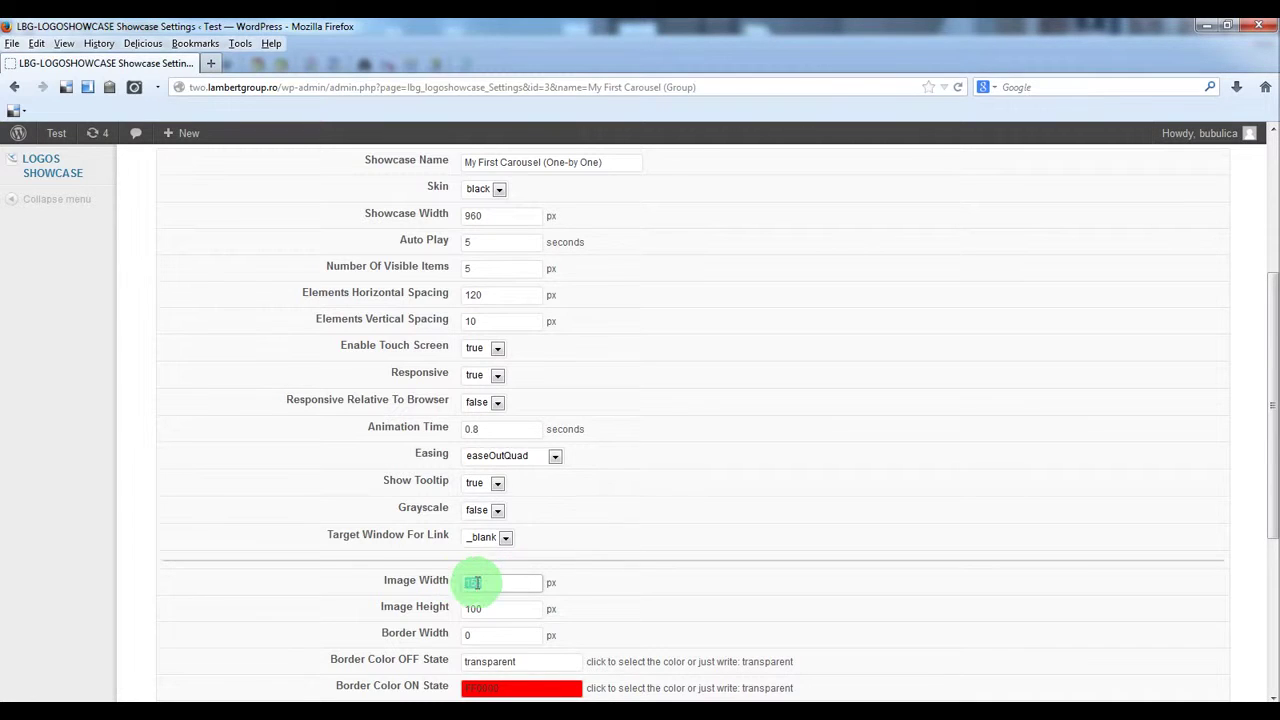
left_click_drag(496, 585, 464, 583)
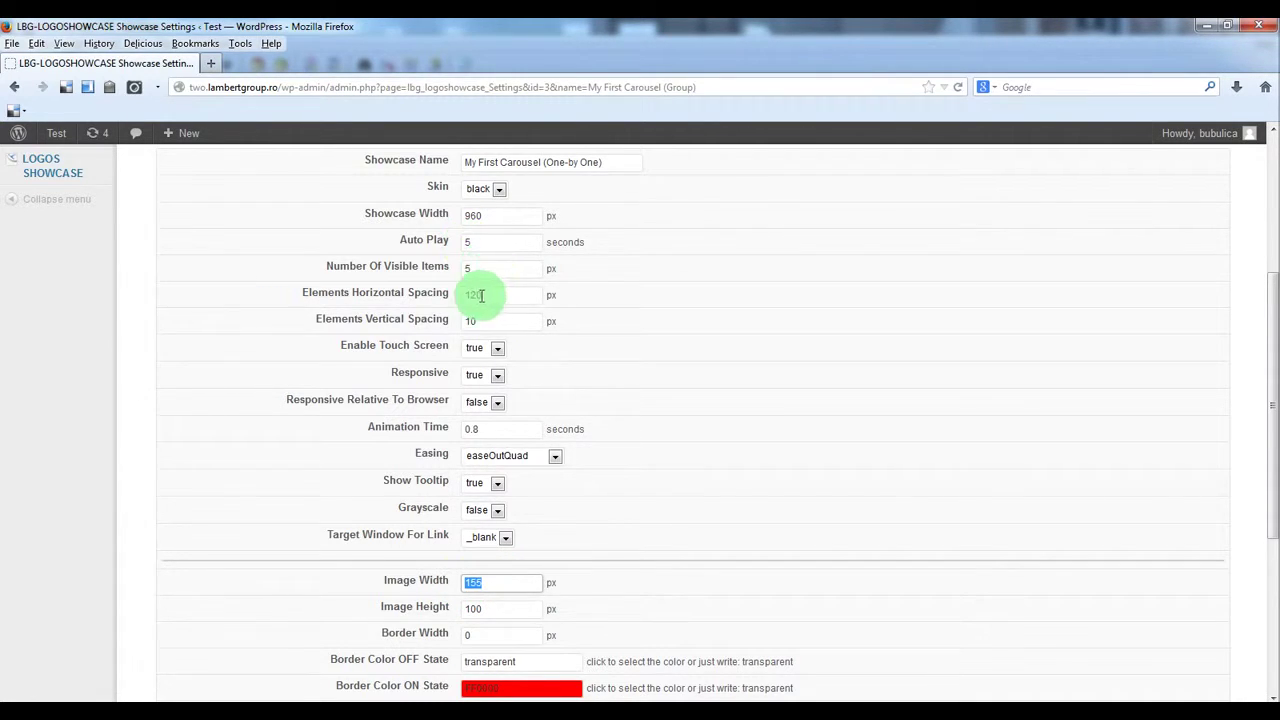
left_click_drag(486, 292, 449, 296)
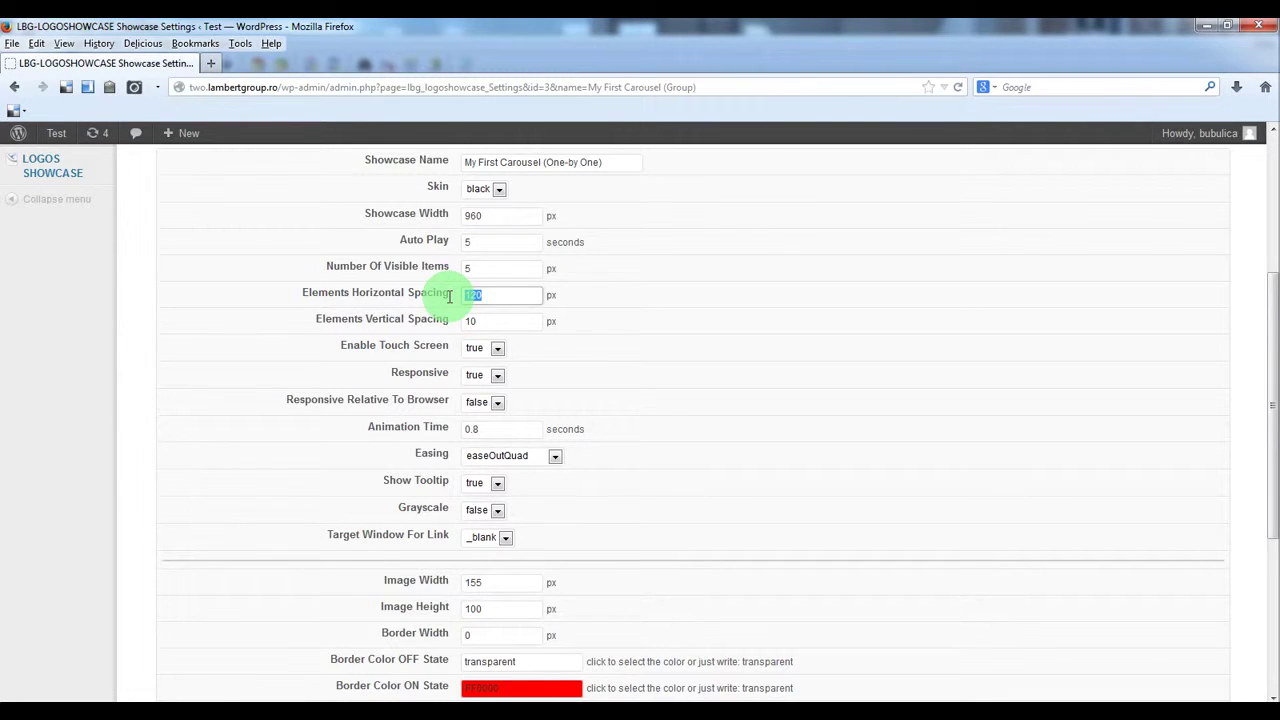
type("160")
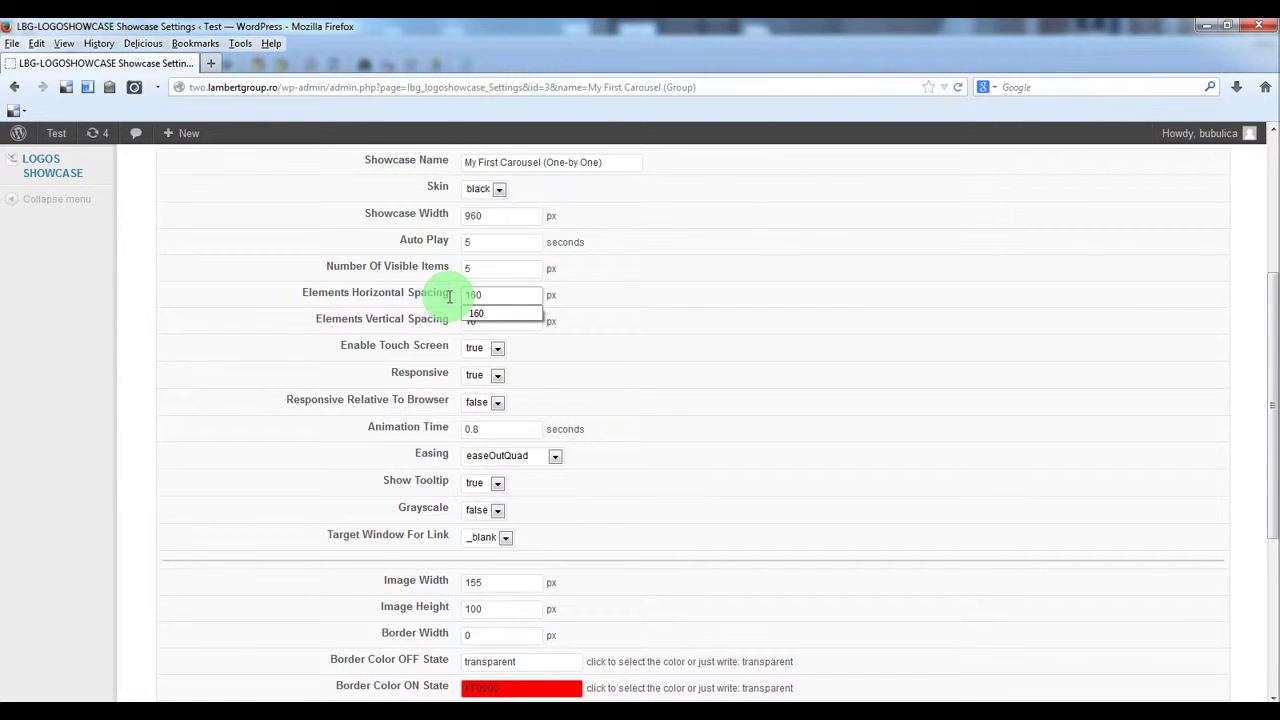
left_click(643, 356)
left_click(511, 322)
left_click_drag(511, 322, 452, 322)
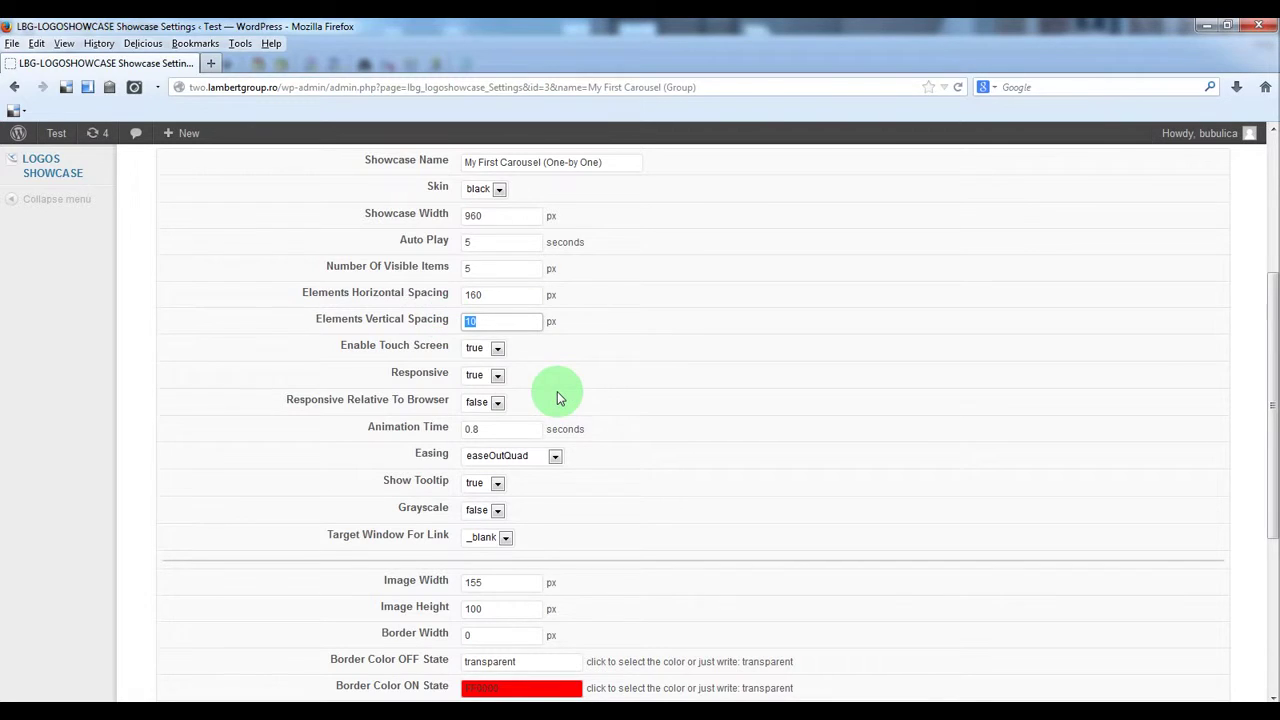
type("0")
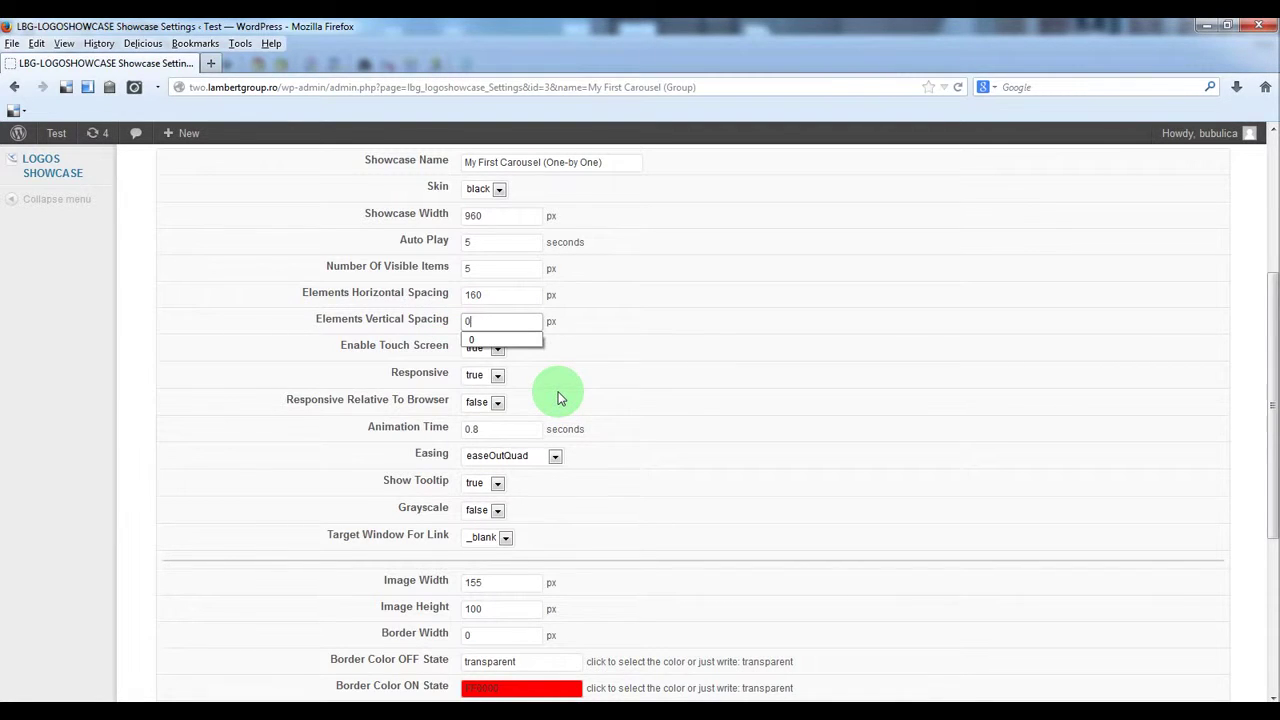
key("Escape")
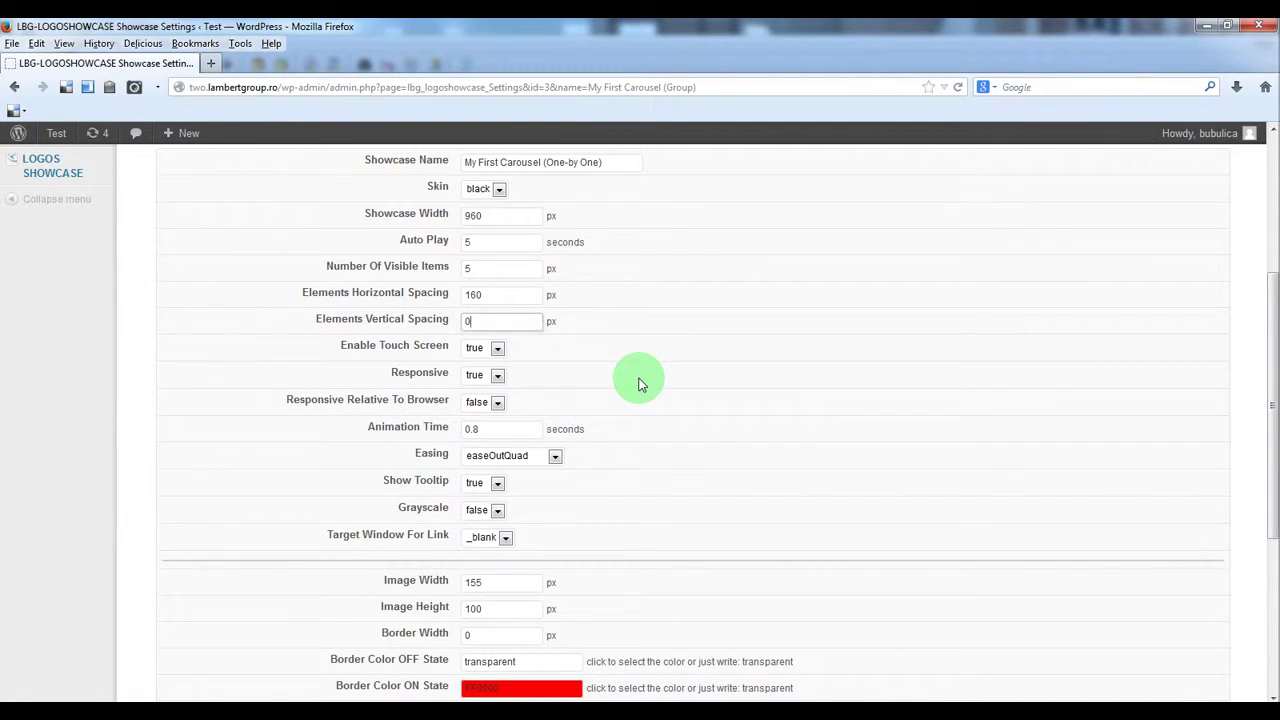
Look over the remaining carousel settings and save the updated showcase settings
scroll(640, 384, "down", 5)
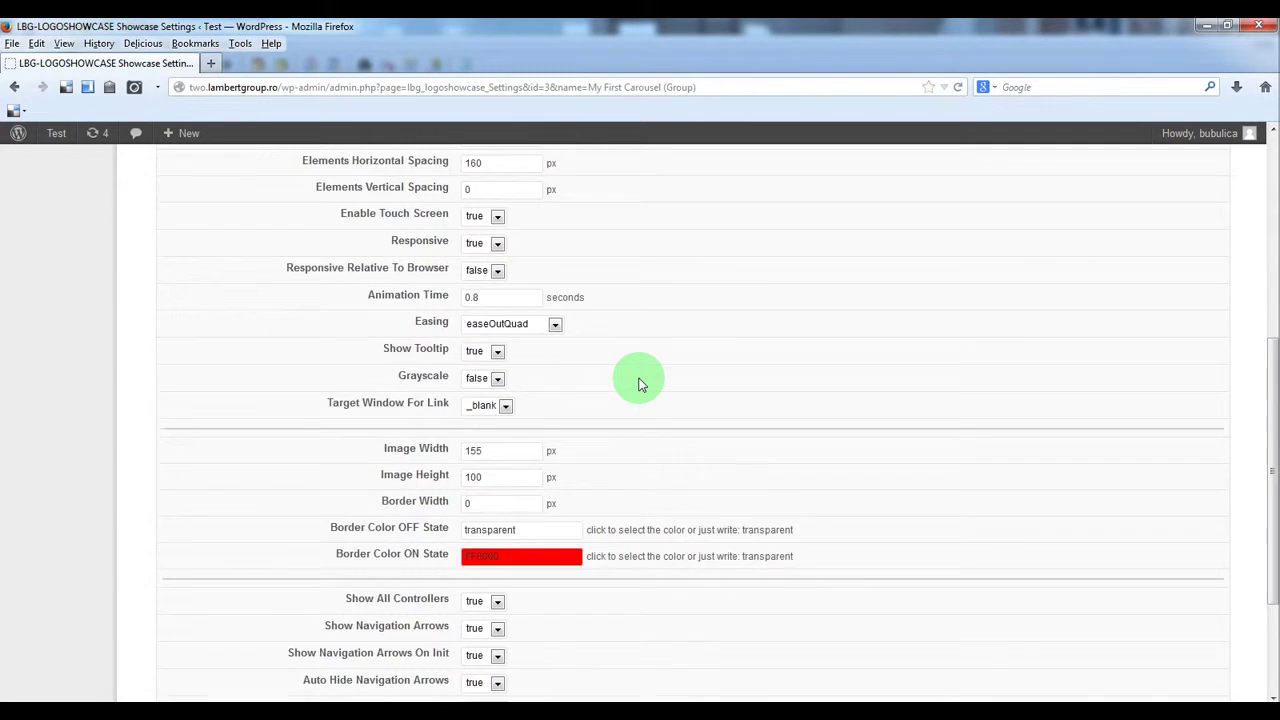
scroll(640, 384, "up", 10)
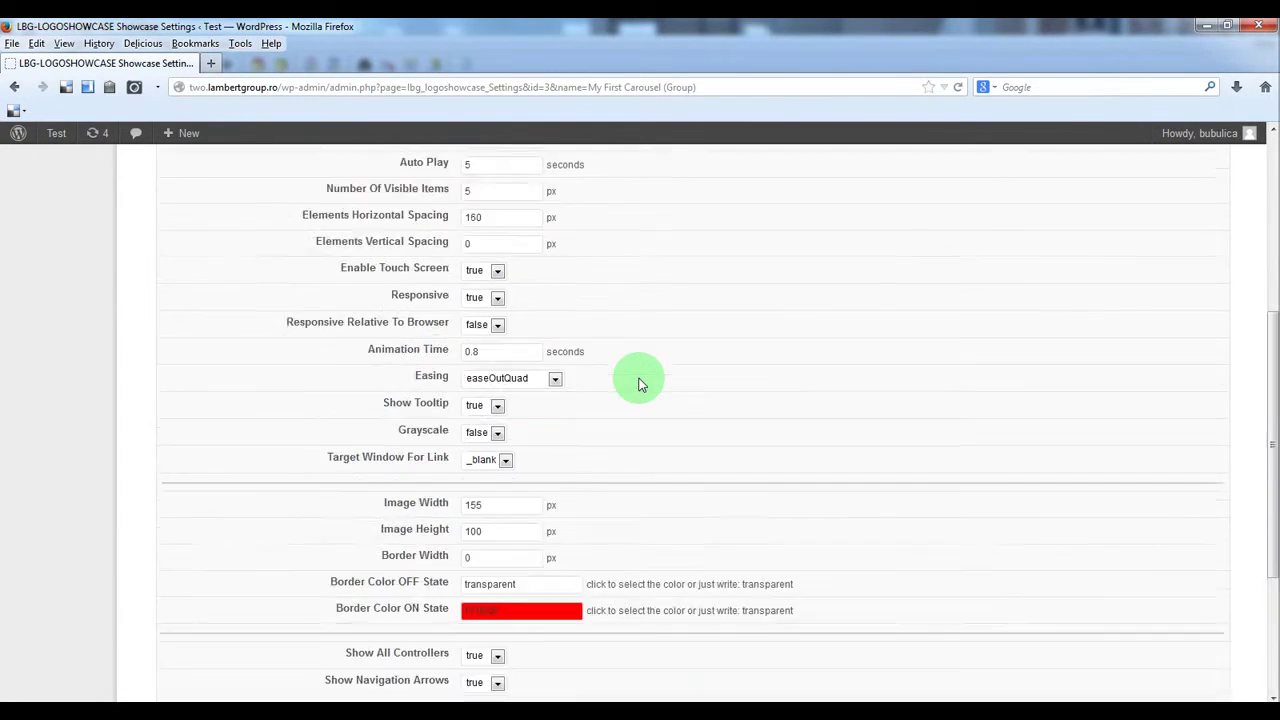
scroll(640, 384, "down", 6)
scroll(640, 384, "down", 5)
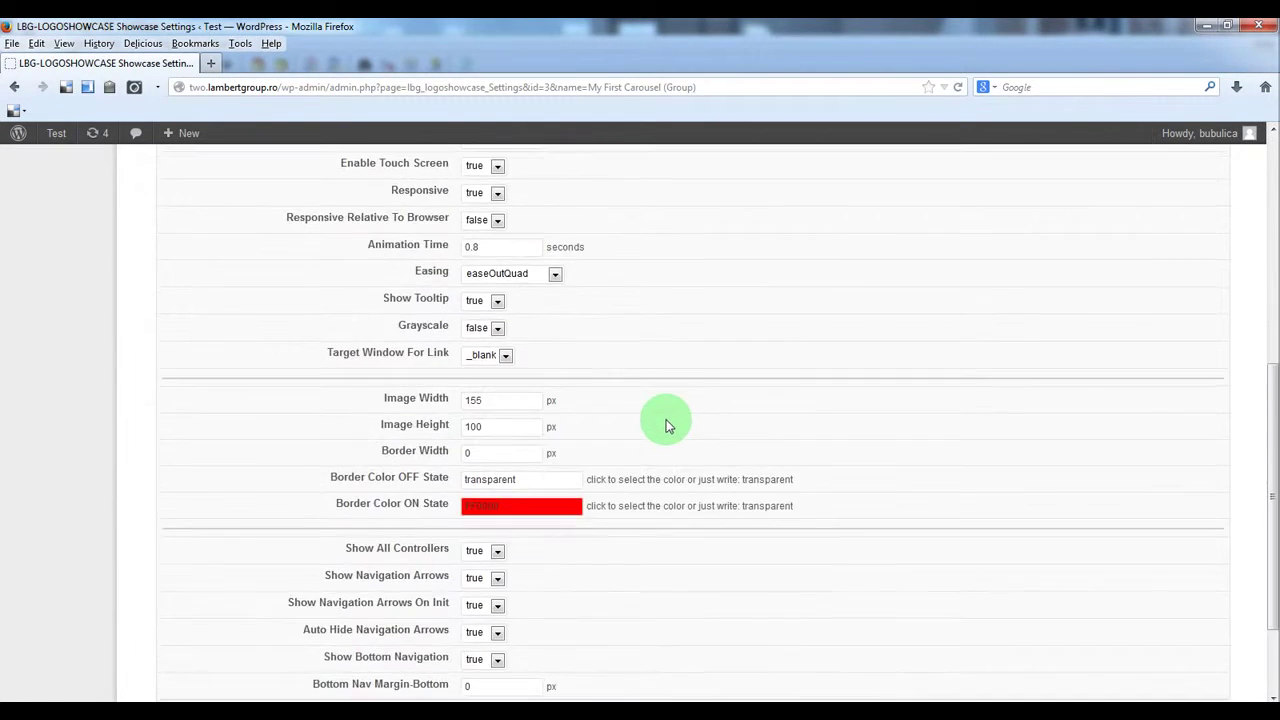
left_click(688, 622)
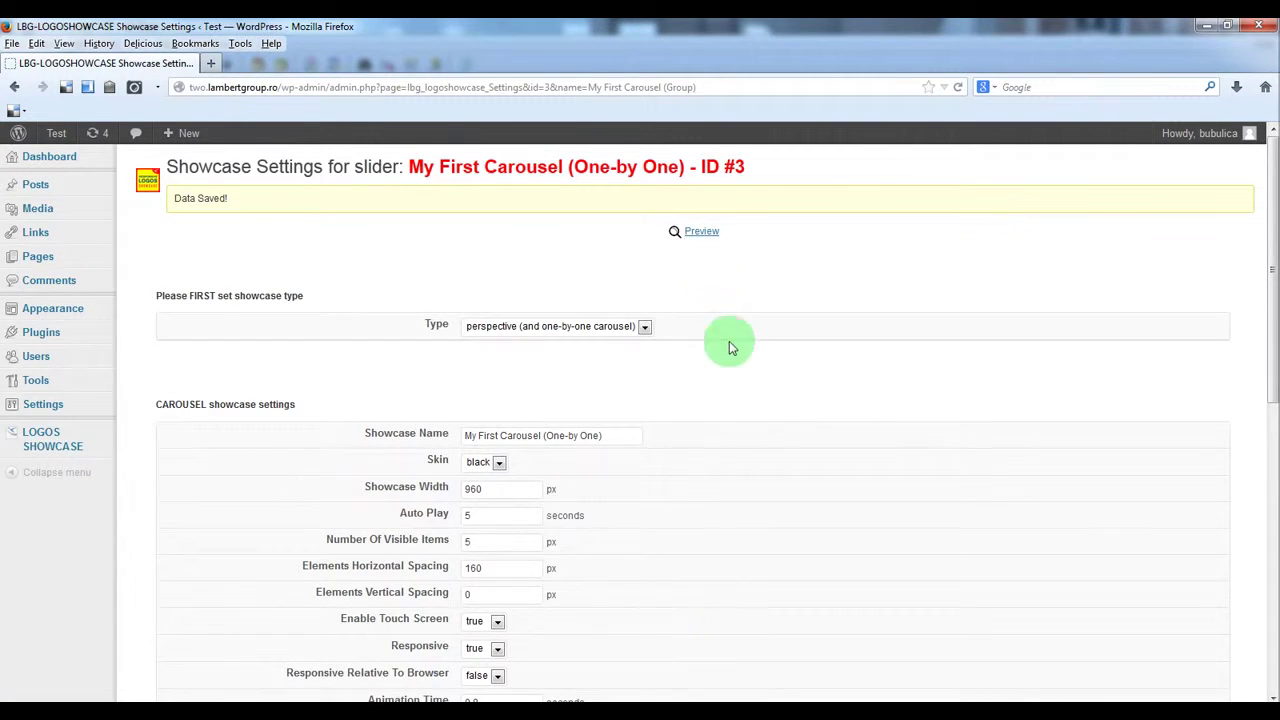
Preview the one-by-one carousel, advance it through three logos with the navigation arrow, and close the preview
left_click(694, 229)
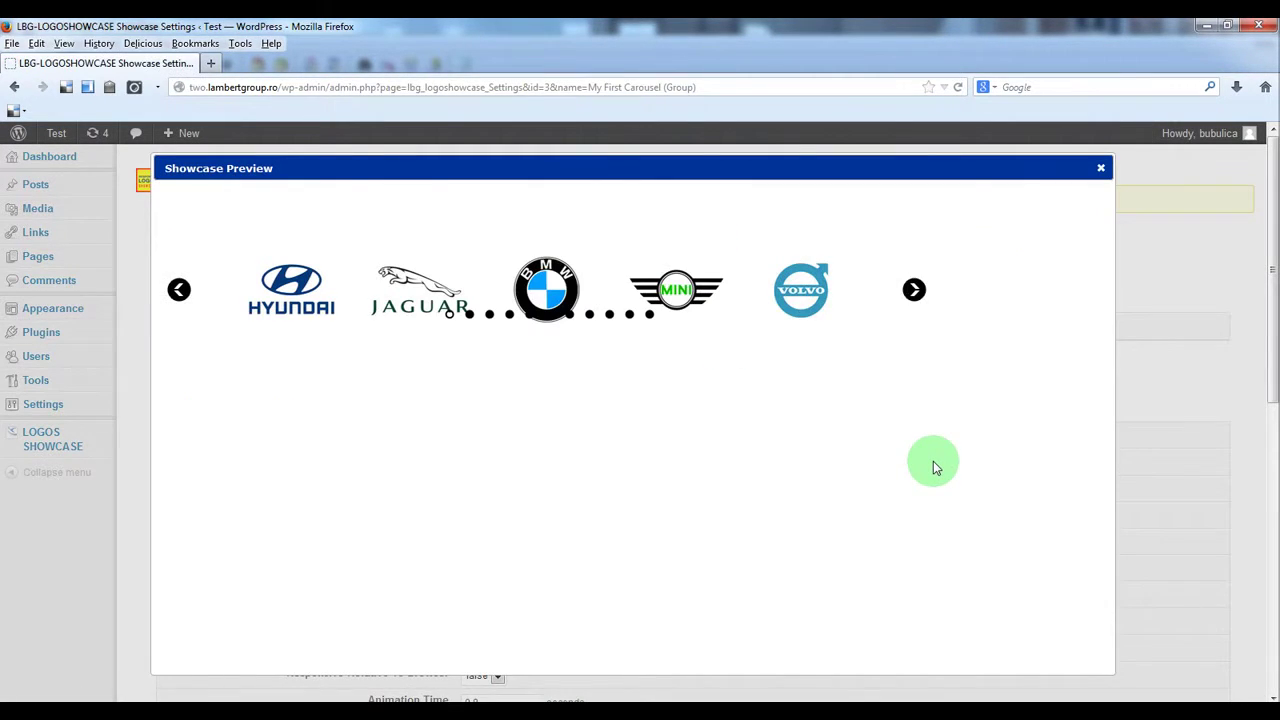
left_click(914, 291)
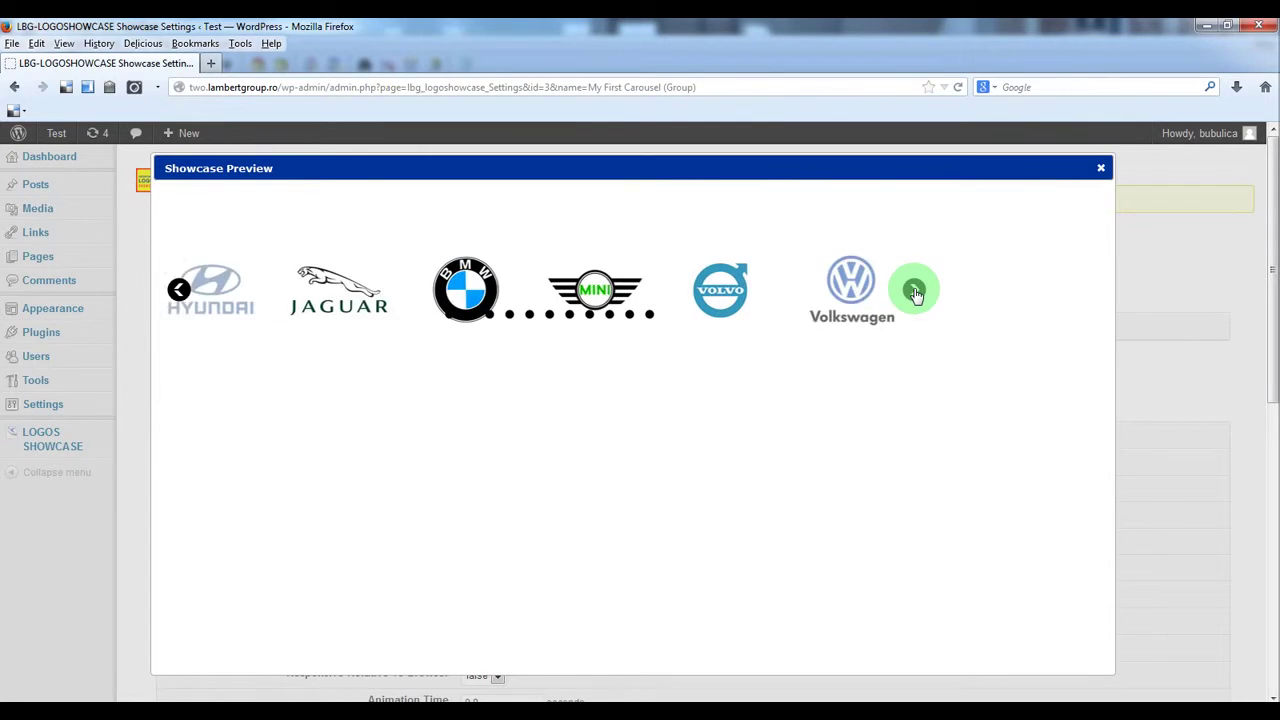
left_click(914, 291)
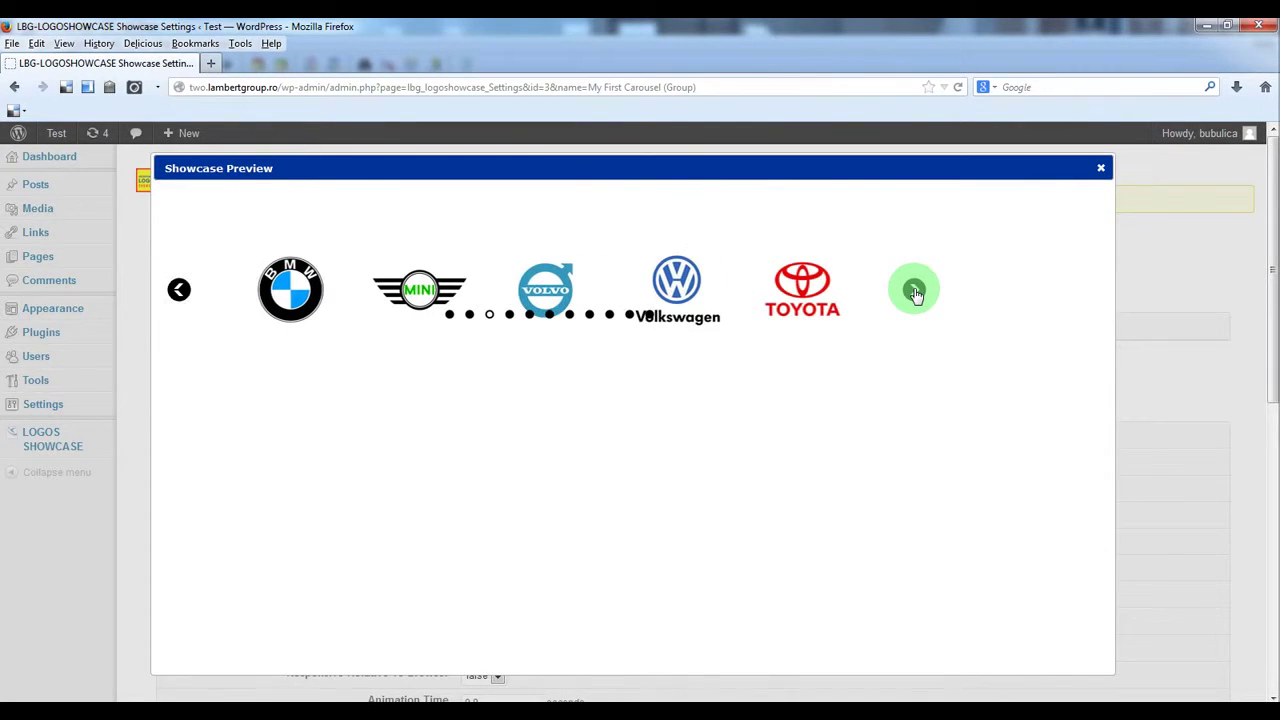
left_click(914, 291)
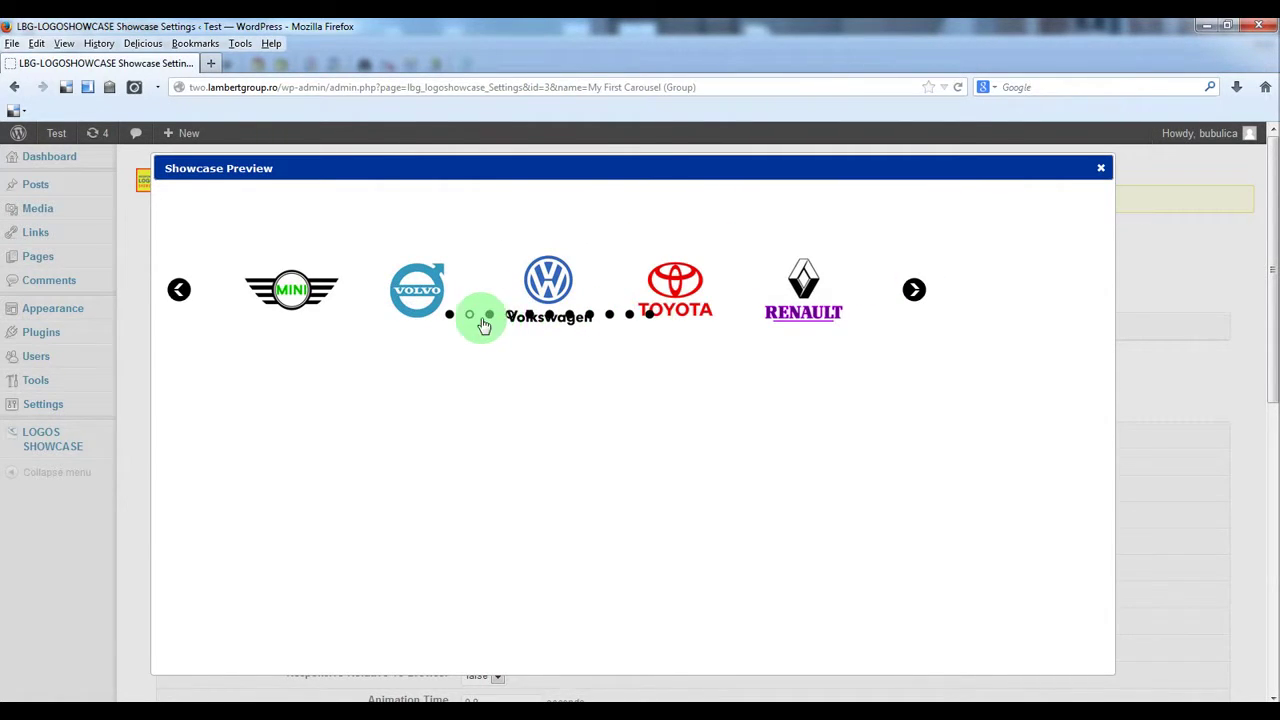
left_click(1100, 170)
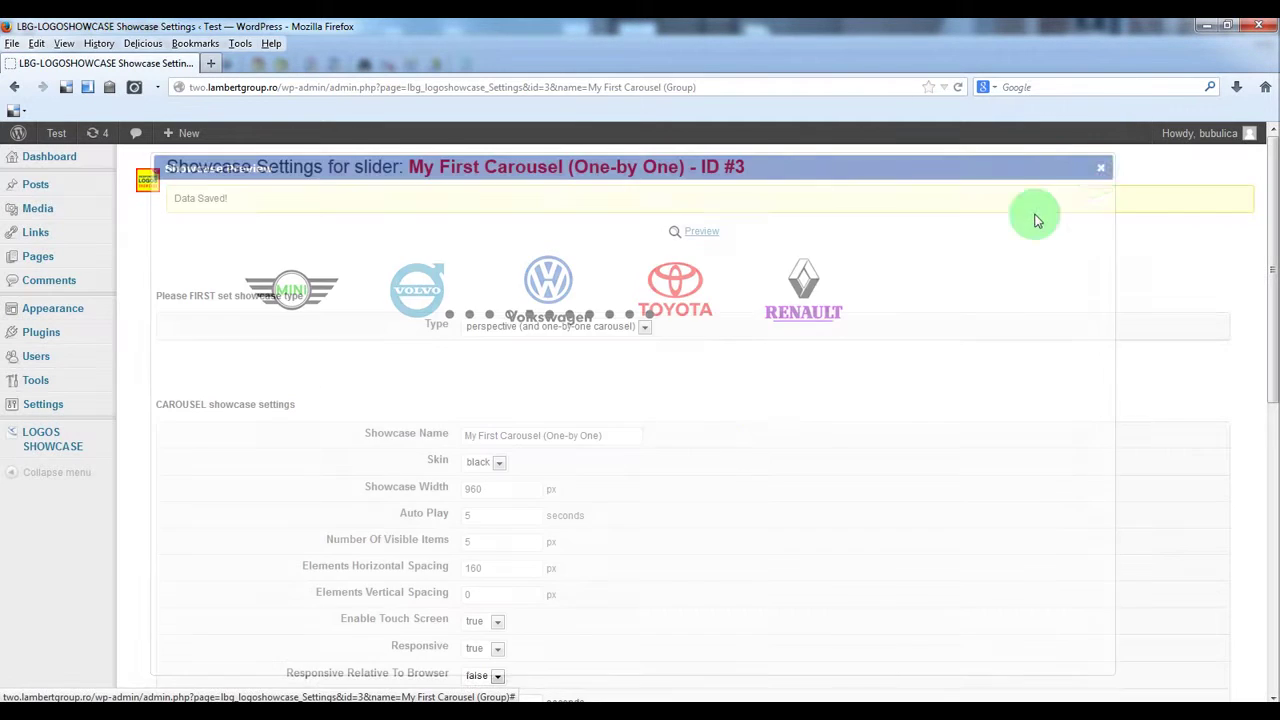
Set the bottom navigation's bottom margin to -45 px and save the showcase settings
scroll(620, 480, "down", 4)
scroll(596, 494, "down", 3)
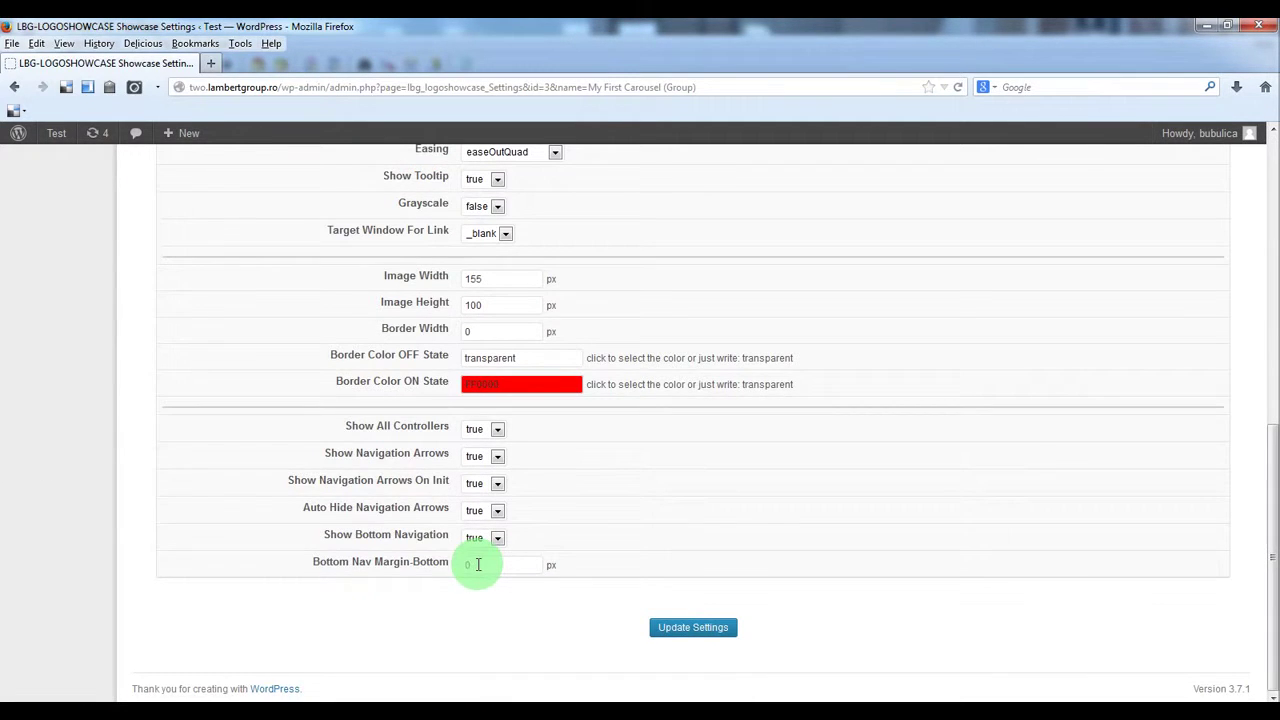
left_click(404, 563)
type("-45")
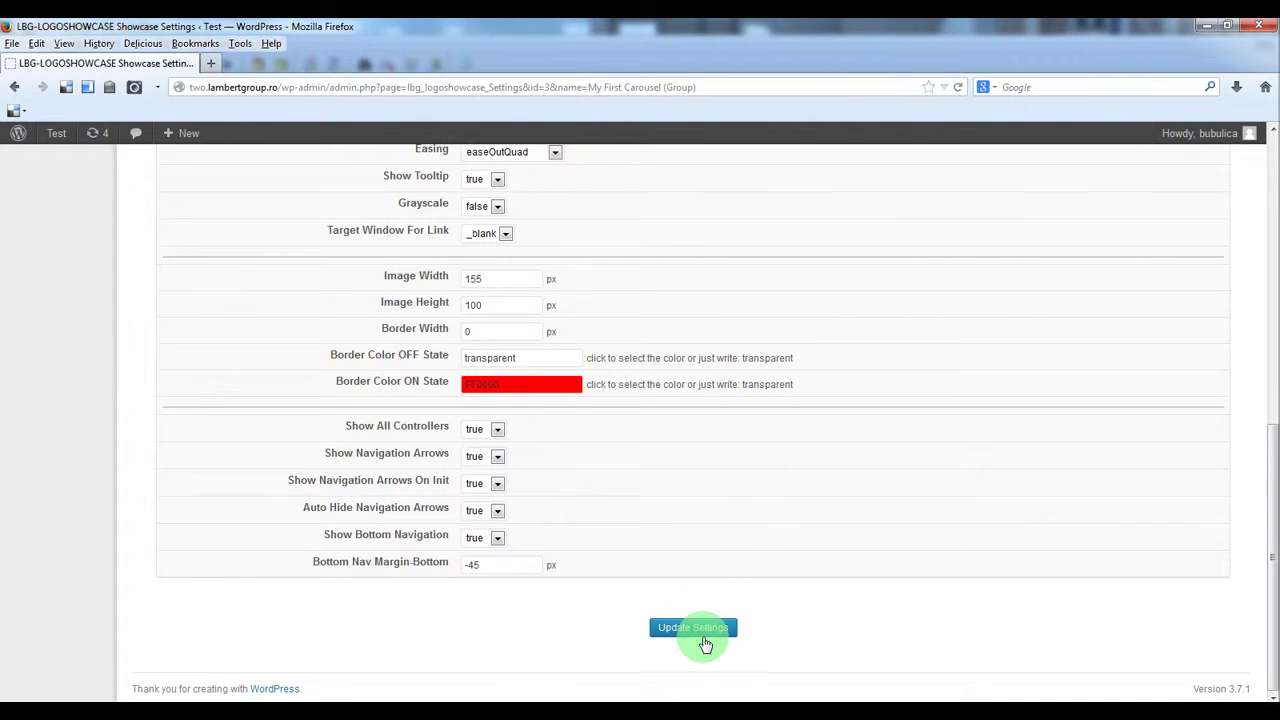
left_click(706, 632)
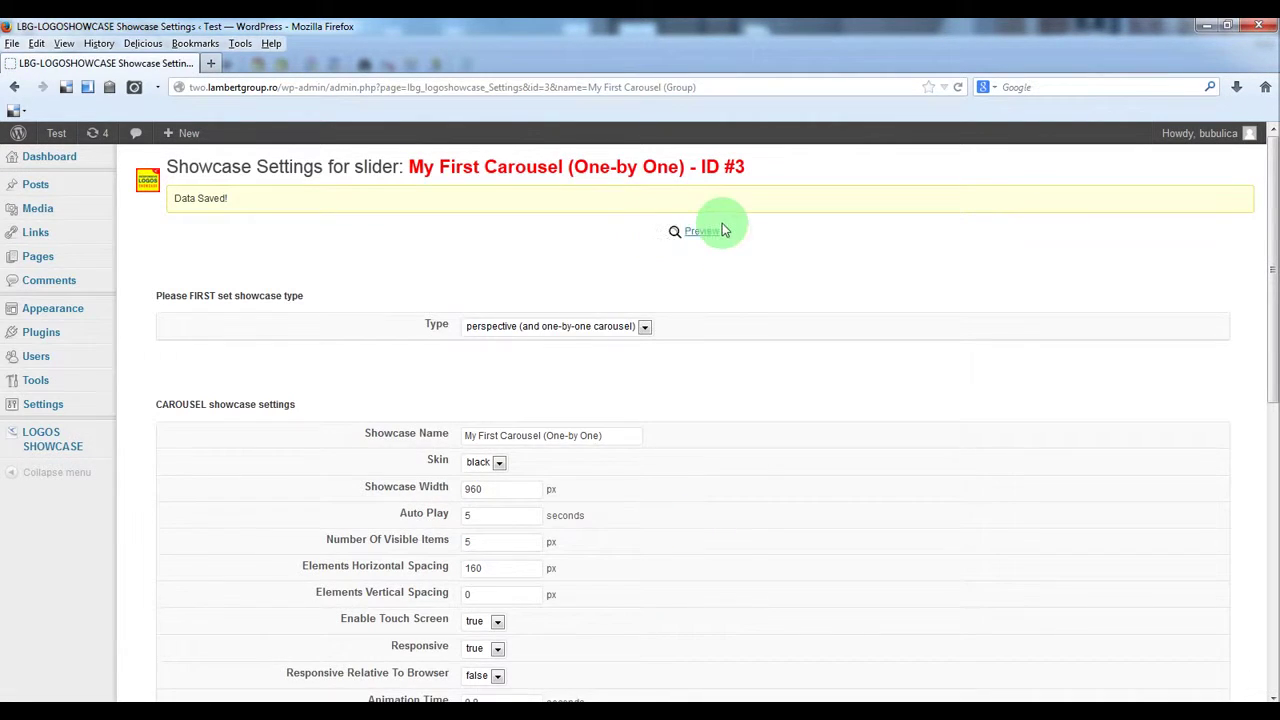
Preview the updated carousel and jump to another logo using its bottom navigation
left_click(706, 233)
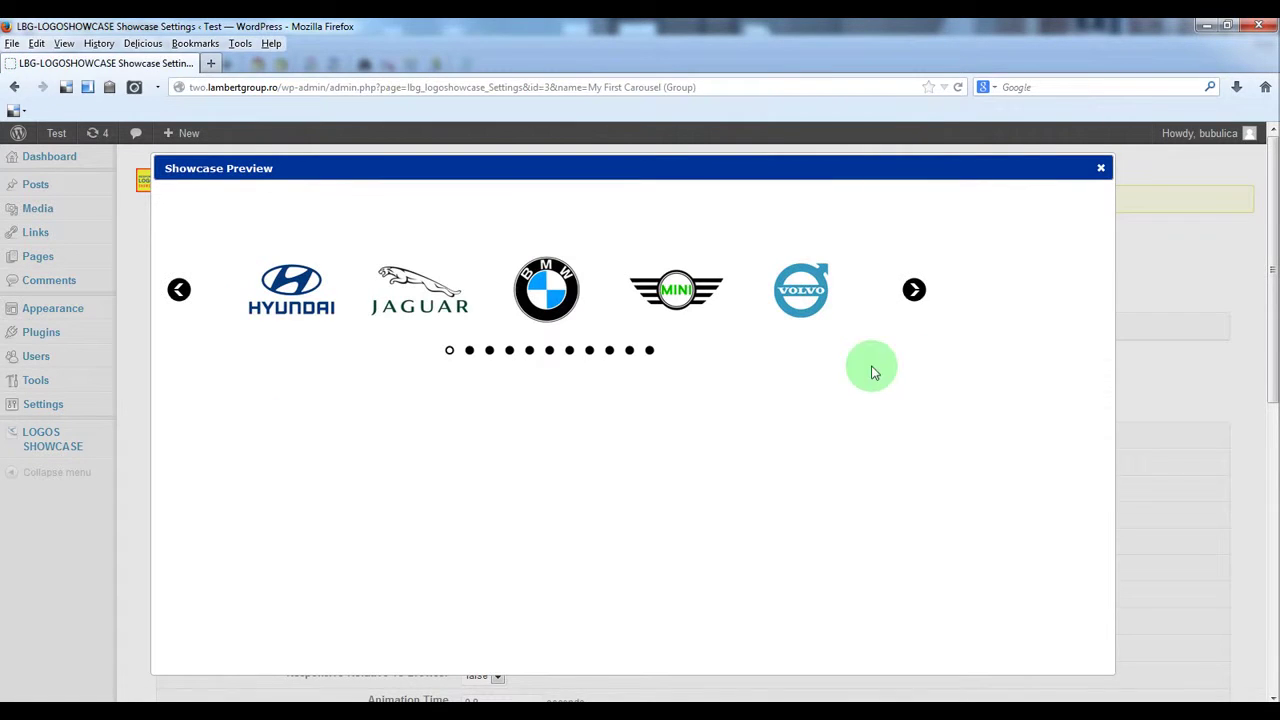
left_click(609, 351)
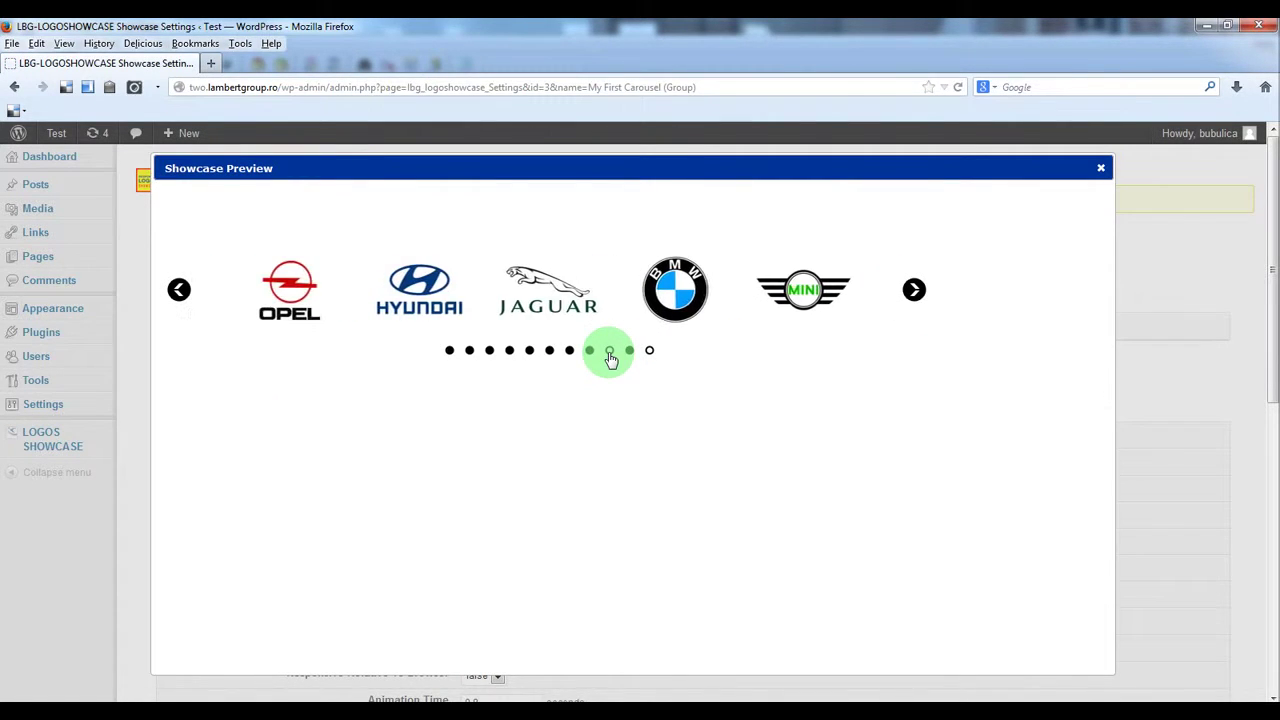
Jump to an earlier logo with the preview's bottom navigation and close the showcase preview
left_click(508, 351)
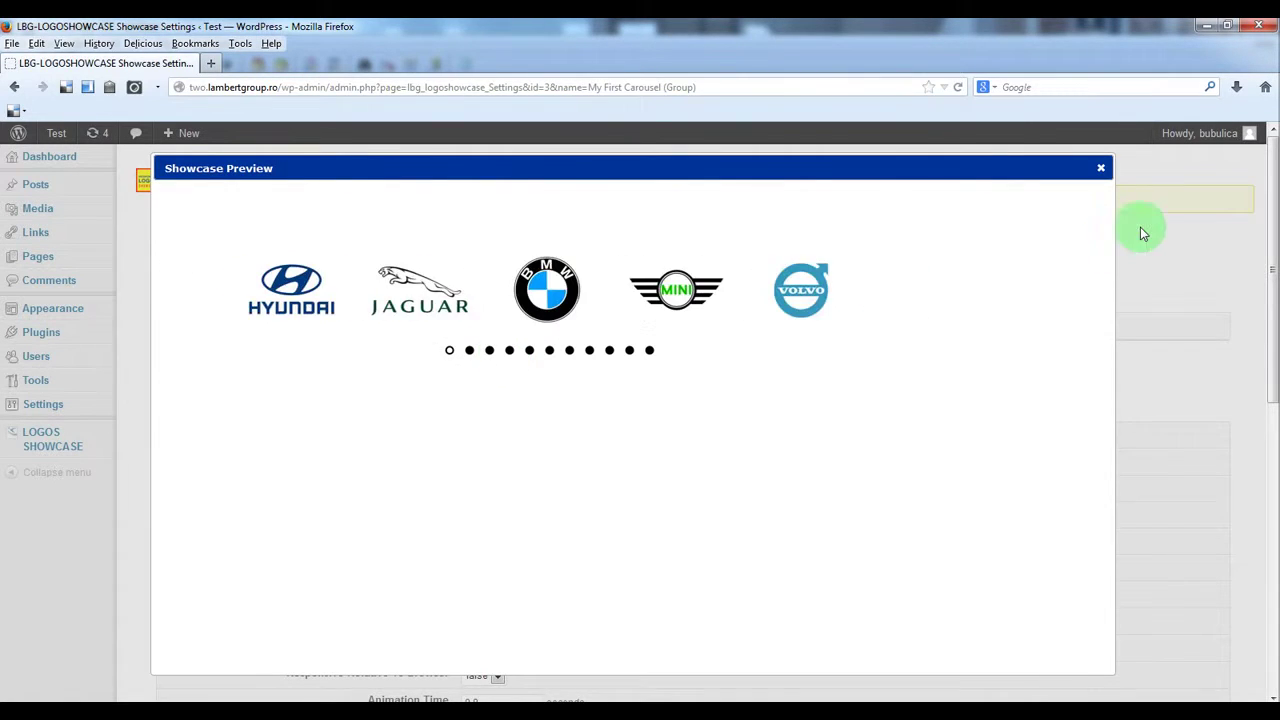
left_click(1103, 170)
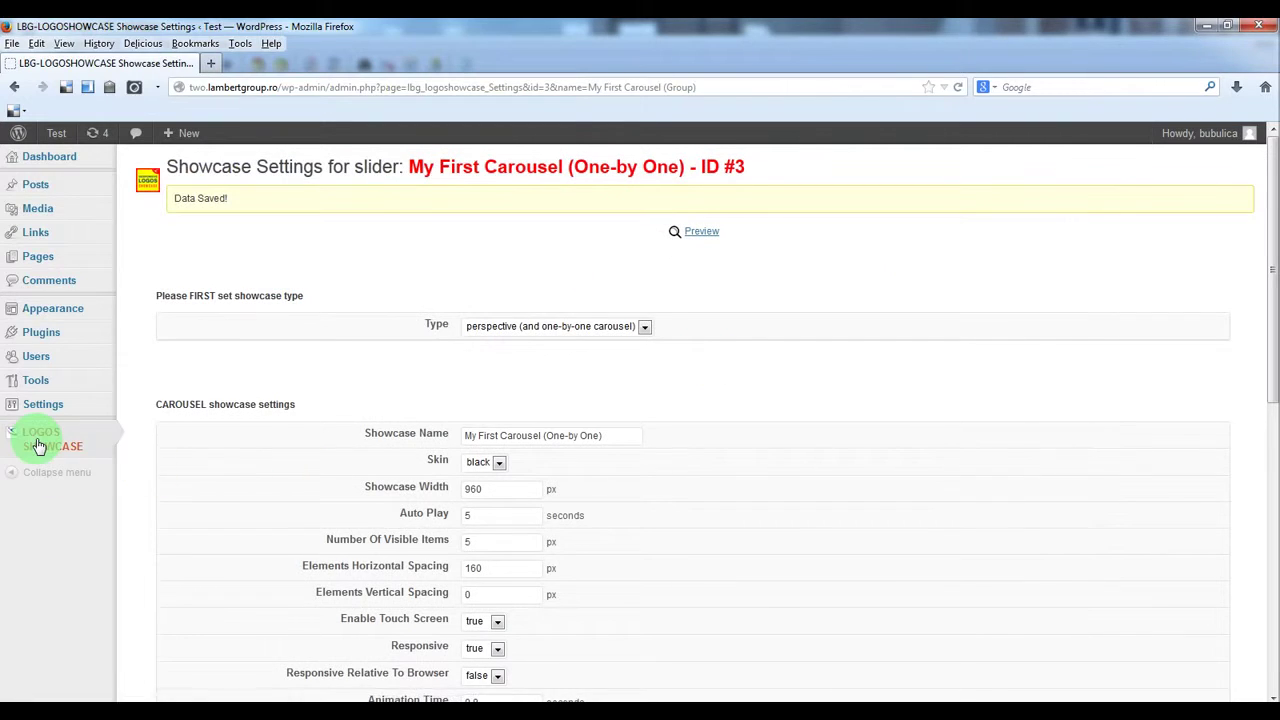
Copy the shortcode of My First Carousel (One-by One) from the list of managed showcases
mouse_move(45, 438)
left_click(176, 450)
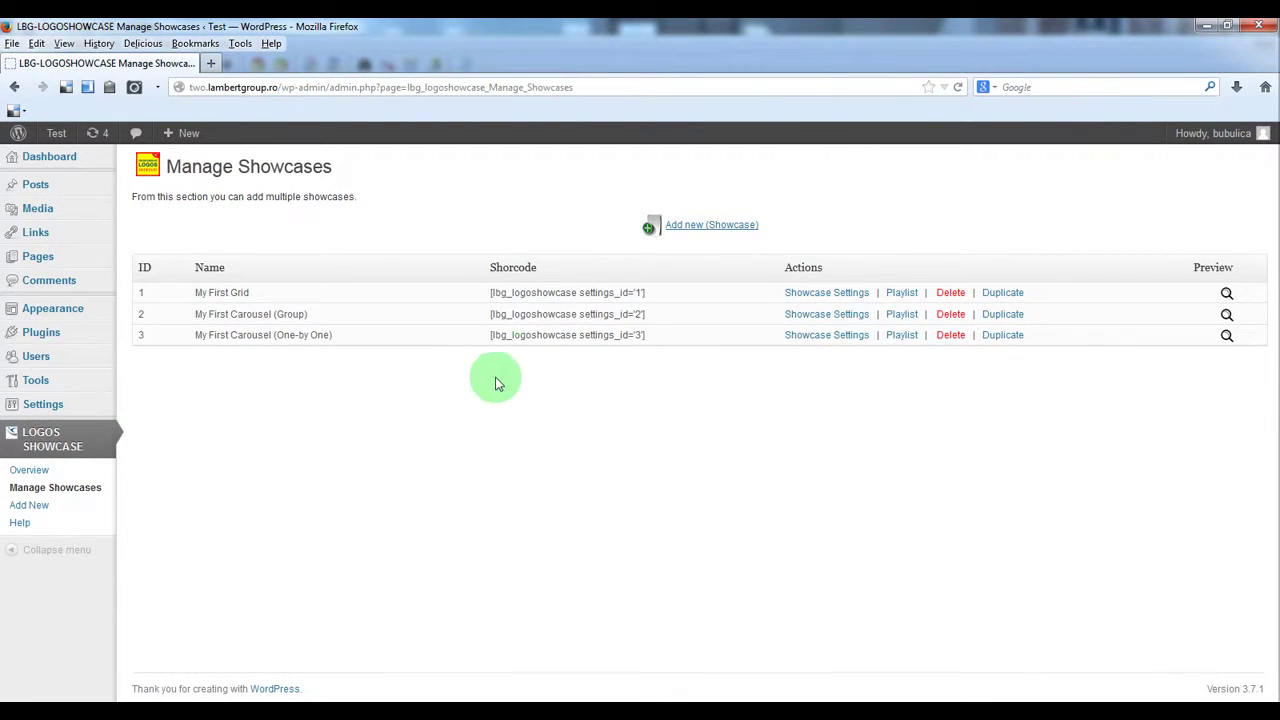
left_click_drag(488, 337, 671, 343)
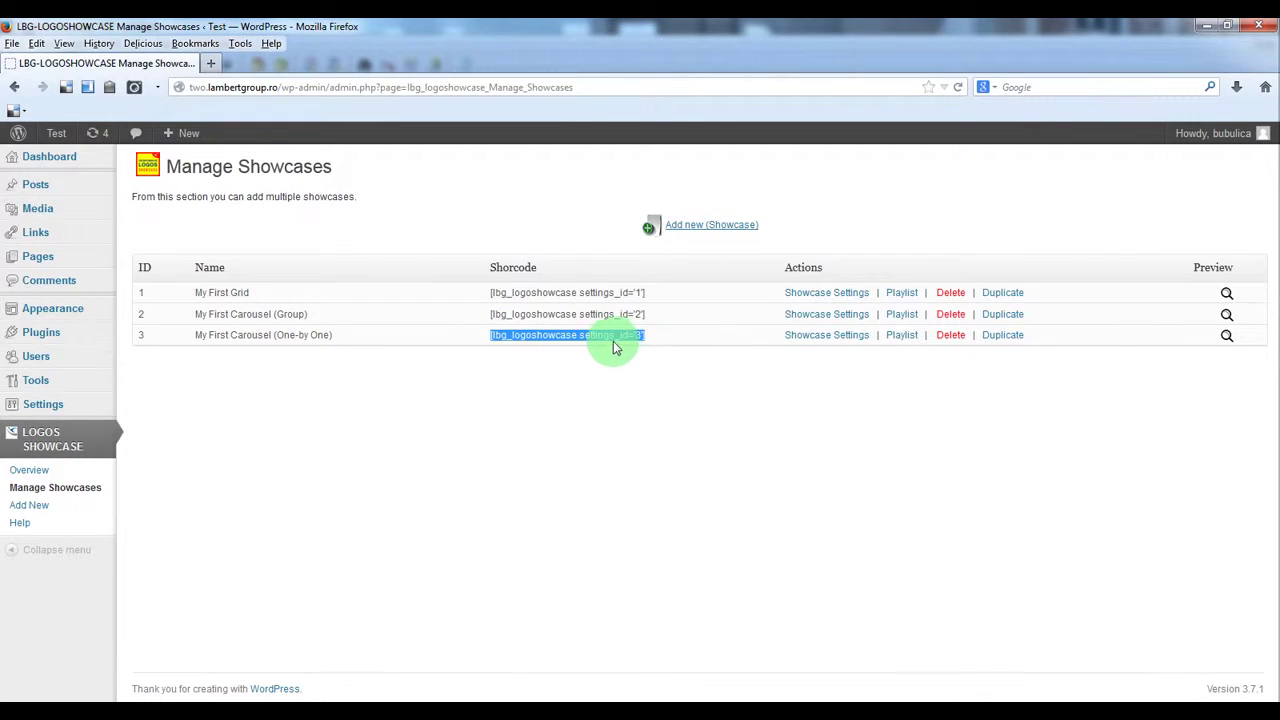
right_click(612, 341)
left_click(655, 349)
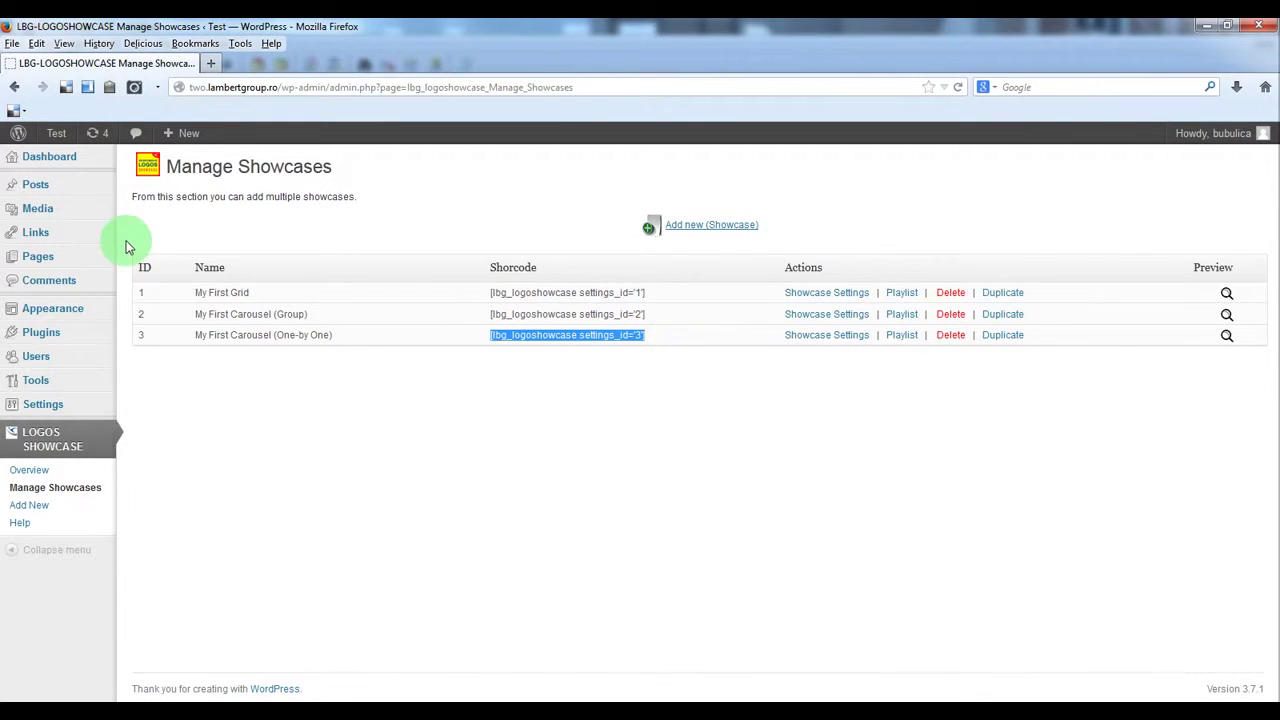
Find the Carousel (One-By-One) Showcase page in the site's pages and open it for editing
mouse_move(37, 311)
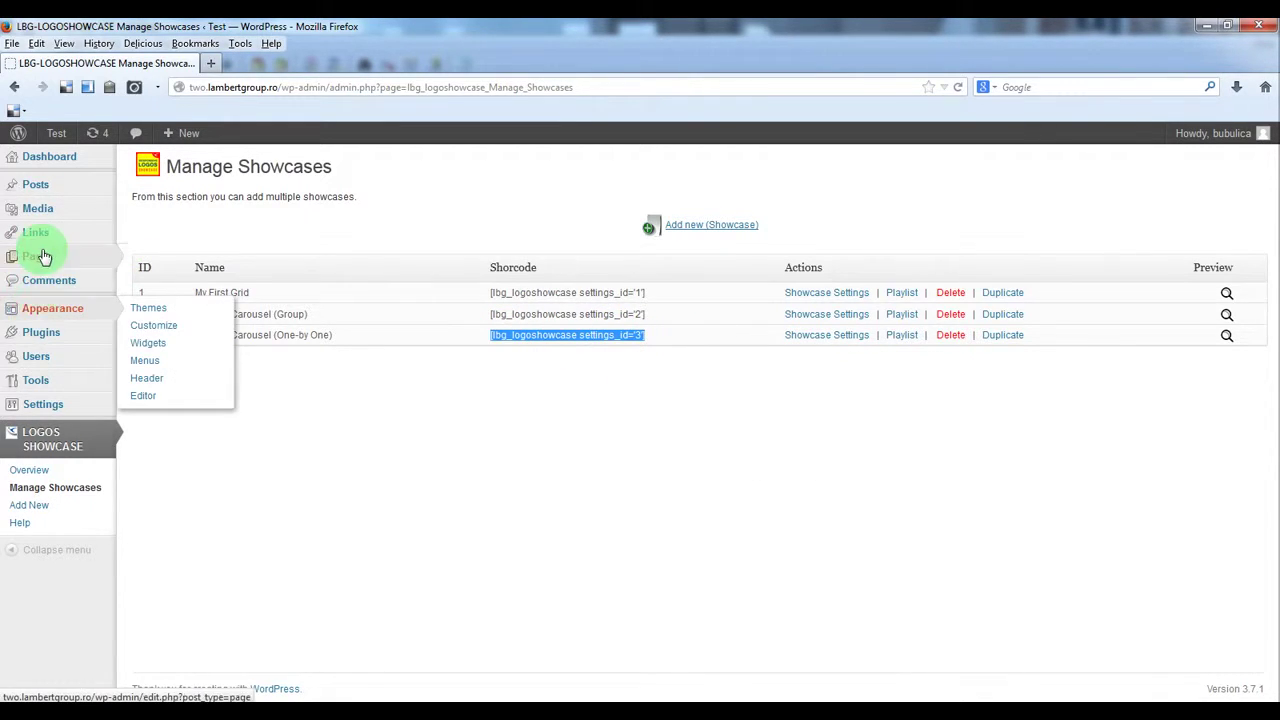
left_click(138, 257)
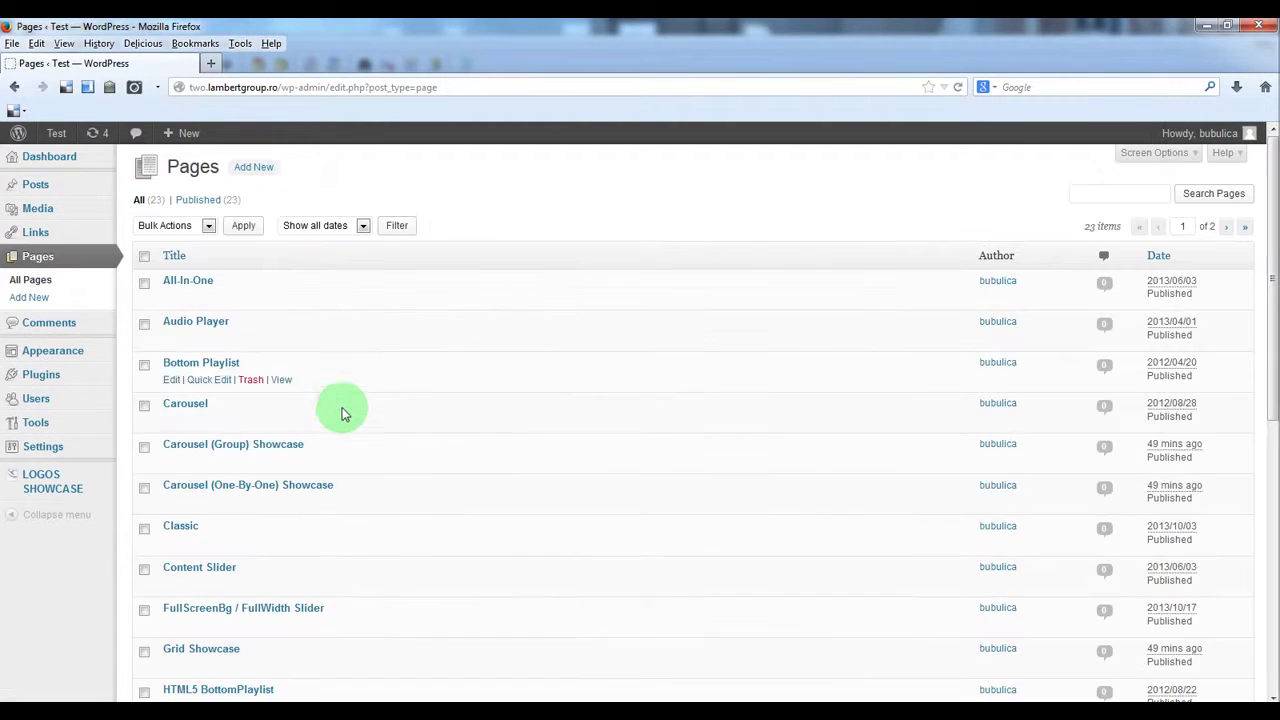
scroll(343, 418, "down", 2)
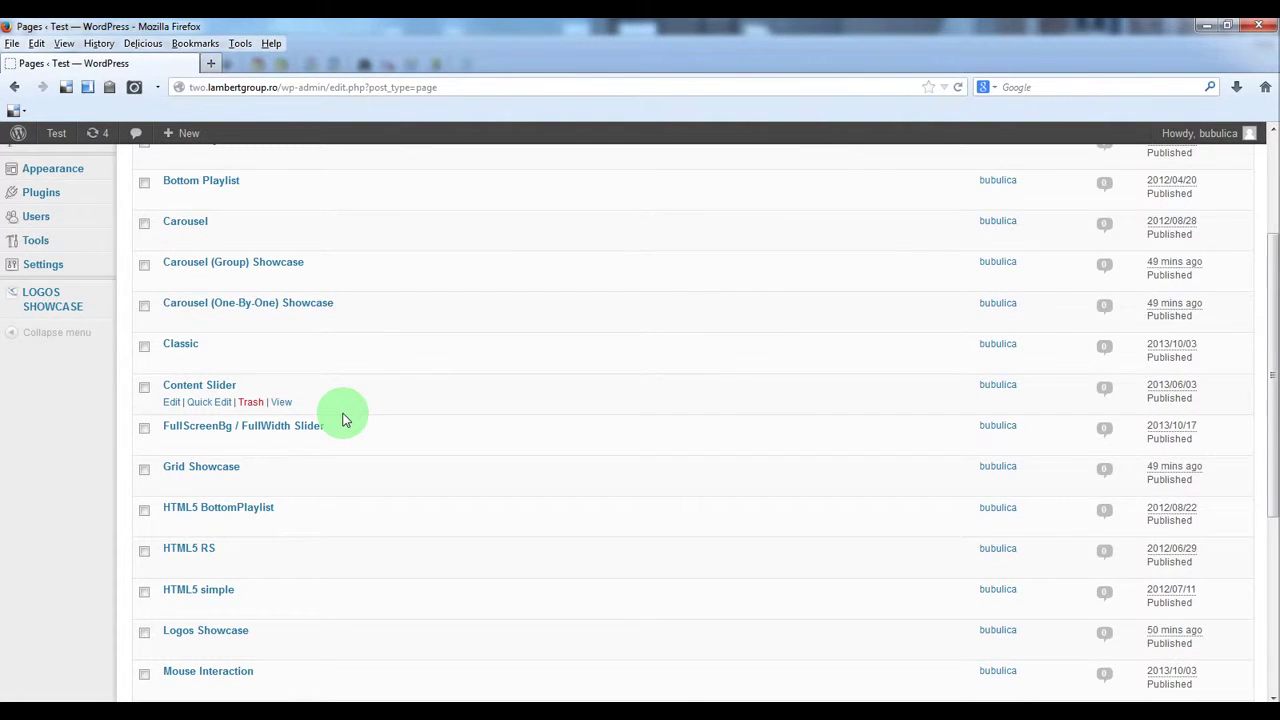
scroll(343, 418, "down", 5)
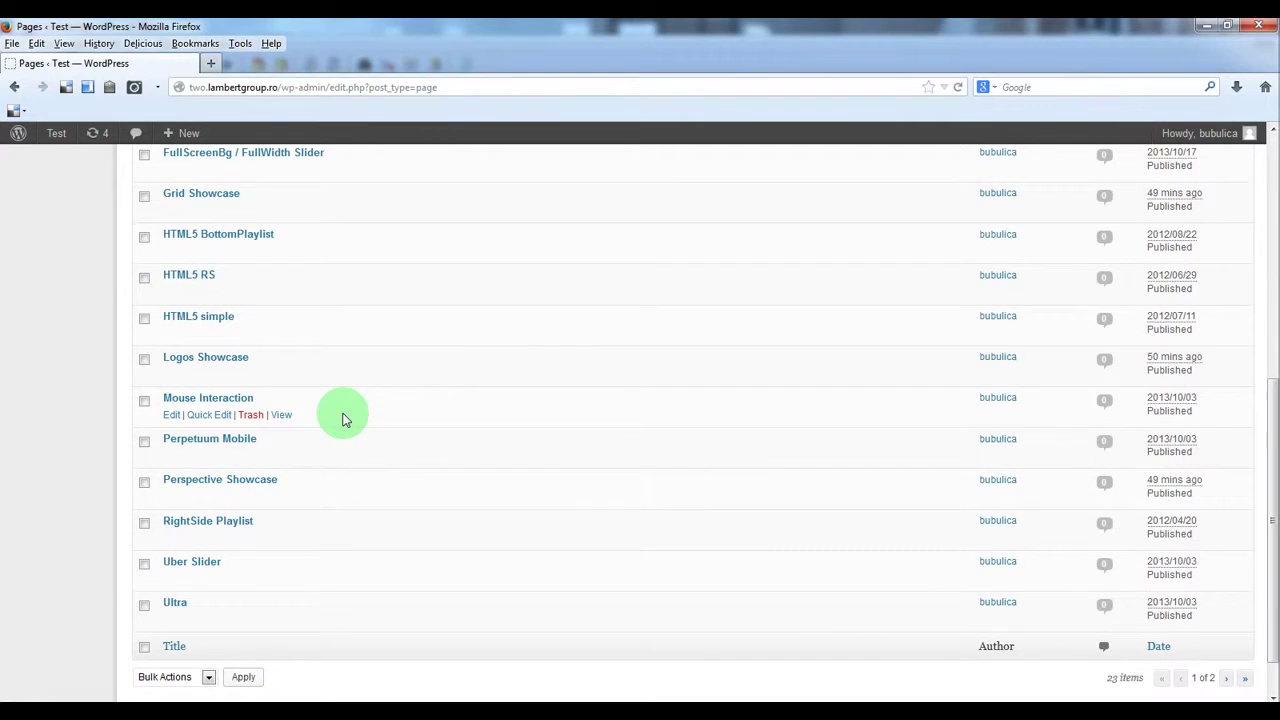
scroll(343, 418, "up", 4)
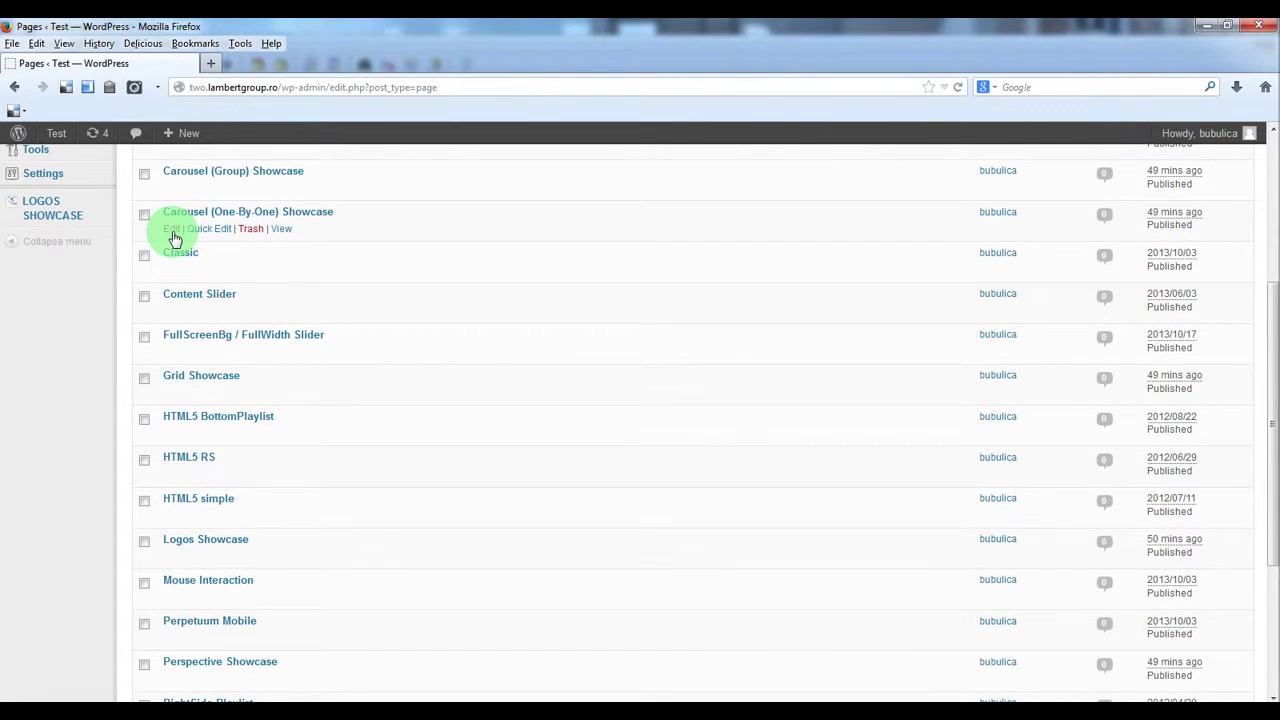
left_click(173, 236)
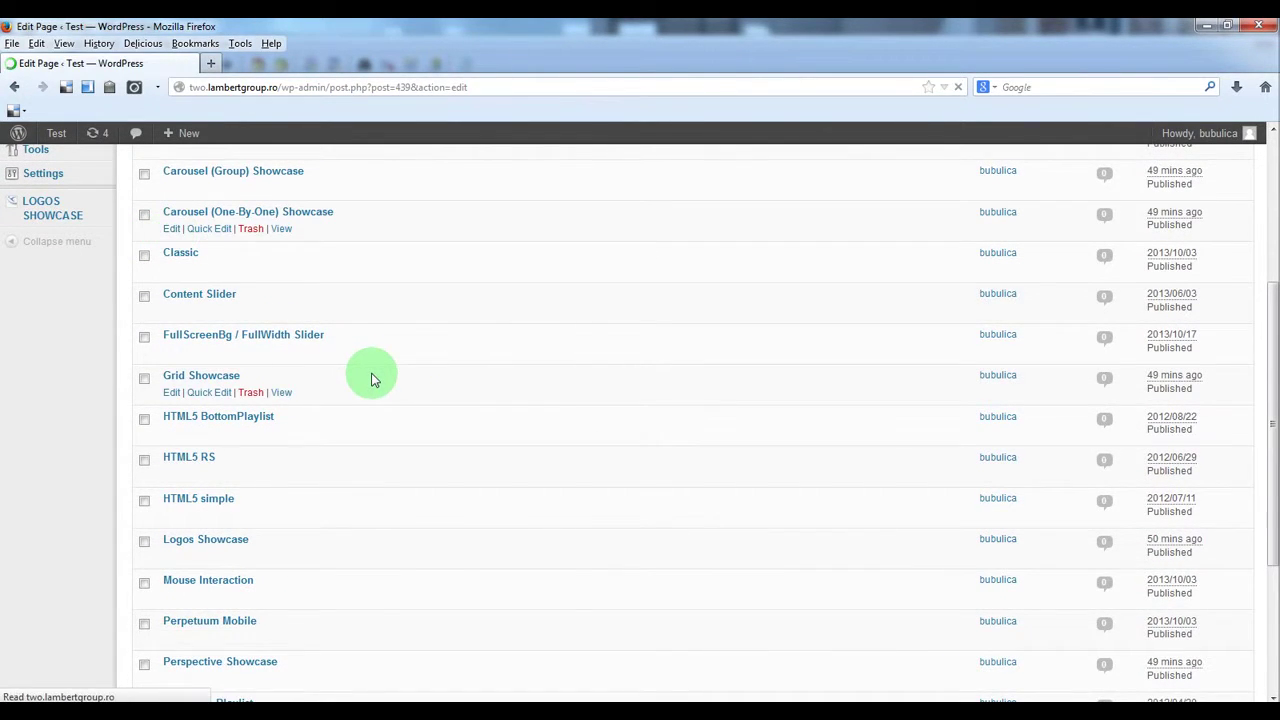
Paste the shortcode [lbg_logoshowcase settings_id='3'] below the page's first paragraph and update the page
left_click(267, 442)
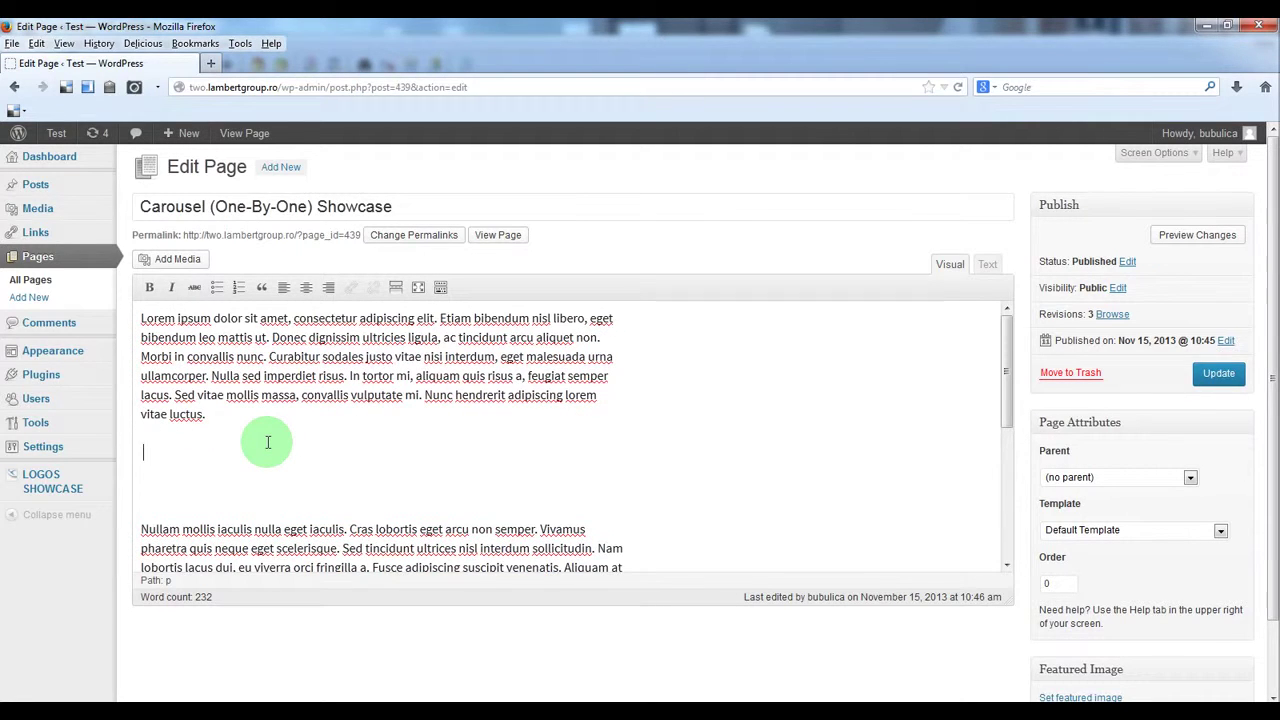
key("ctrl+v")
key("Return")
left_click(1215, 374)
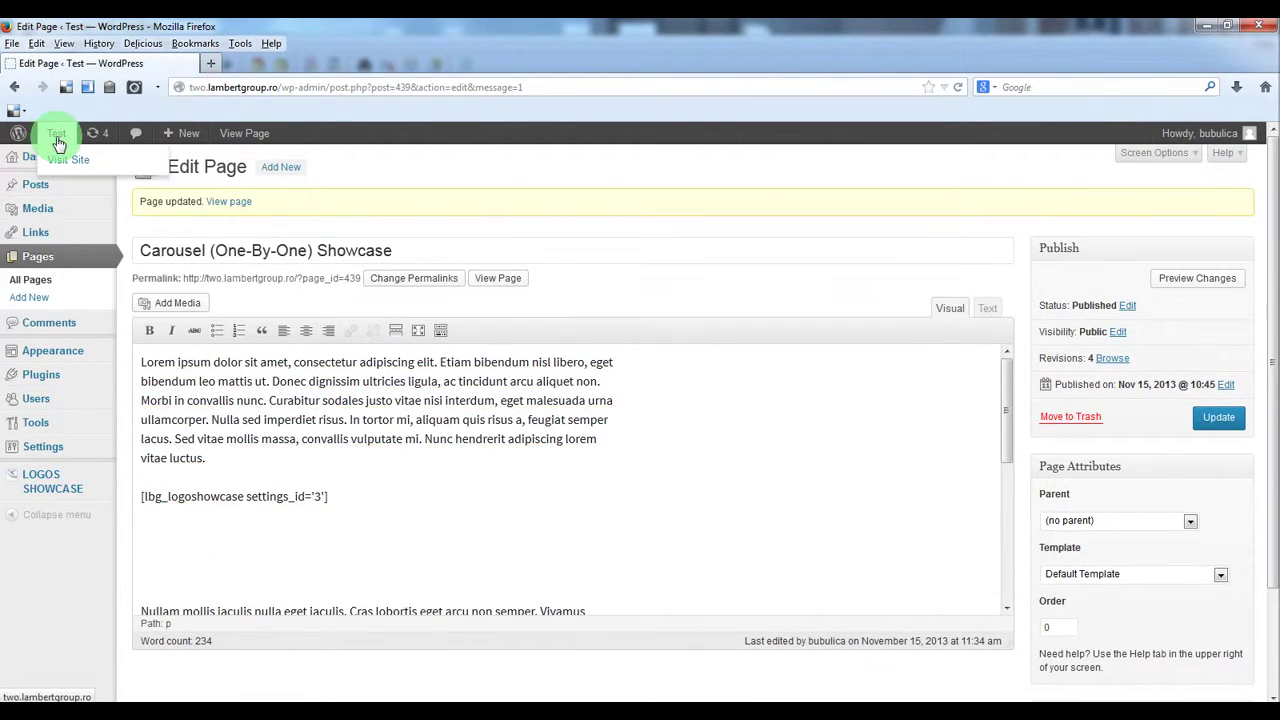
Open the live site in a new tab and go to its Carousel (One-By-One) Showcase page
right_click(68, 159)
left_click(120, 168)
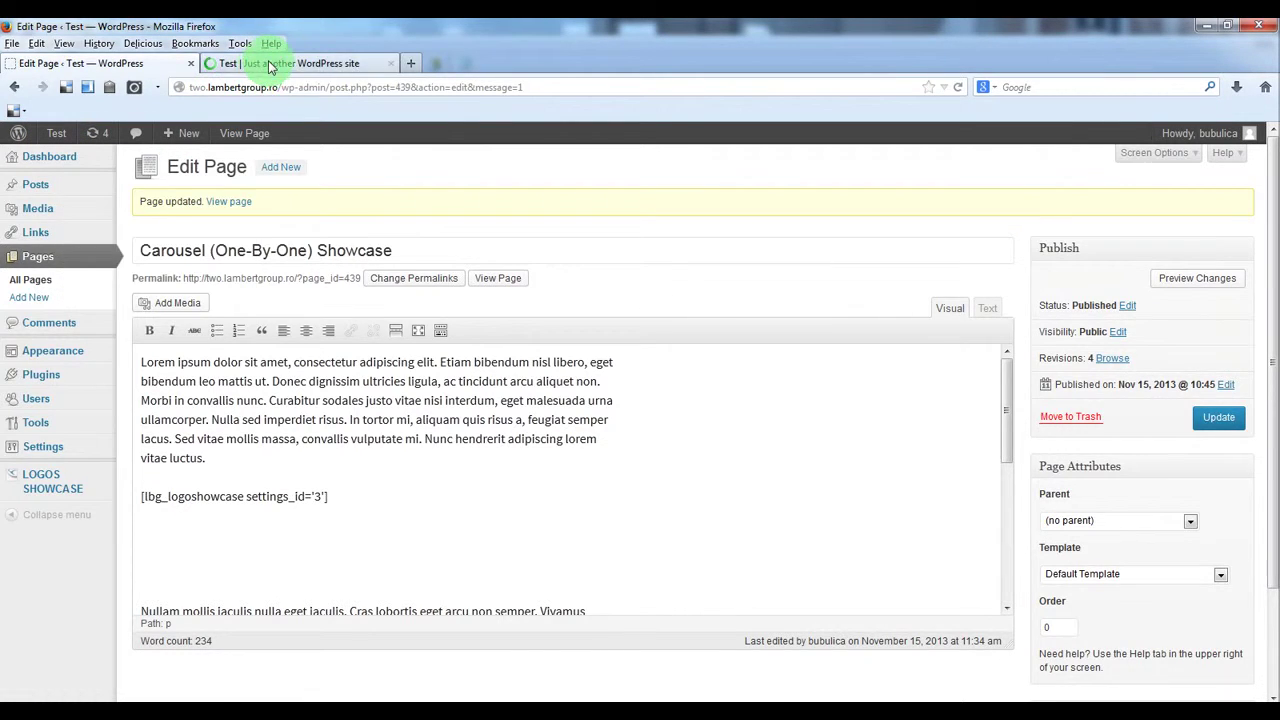
left_click(268, 66)
mouse_move(800, 348)
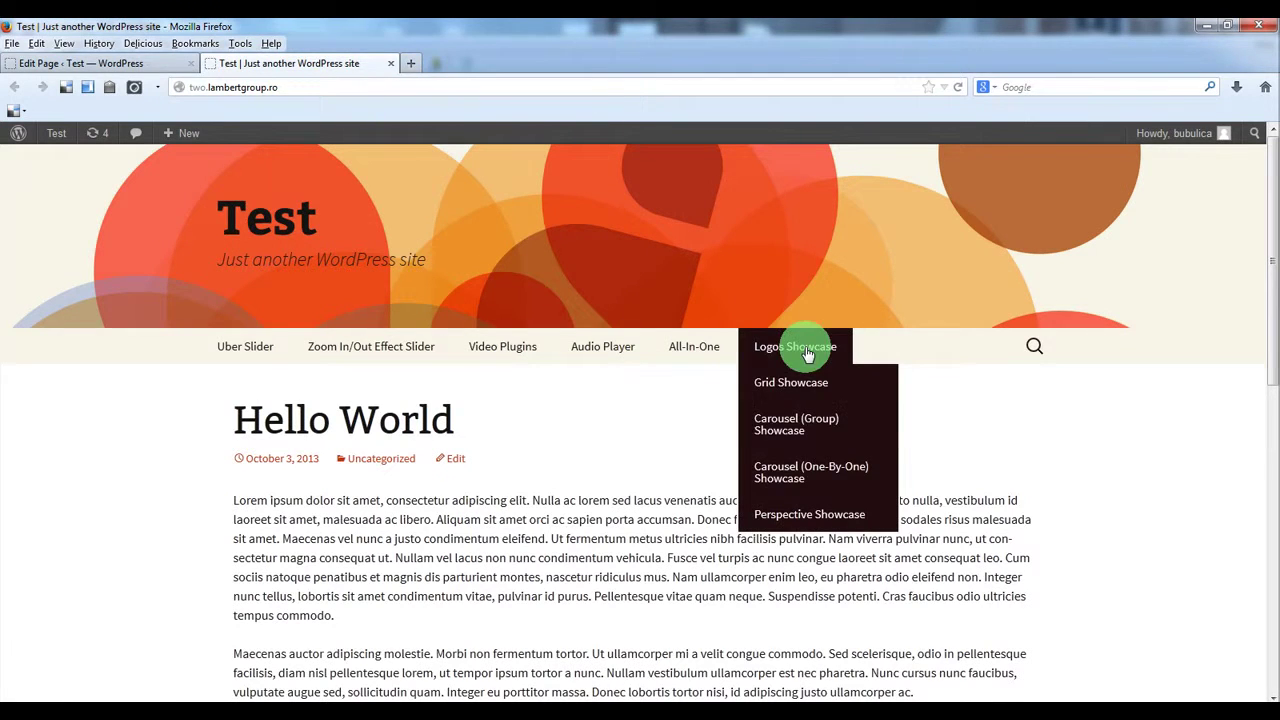
left_click(806, 478)
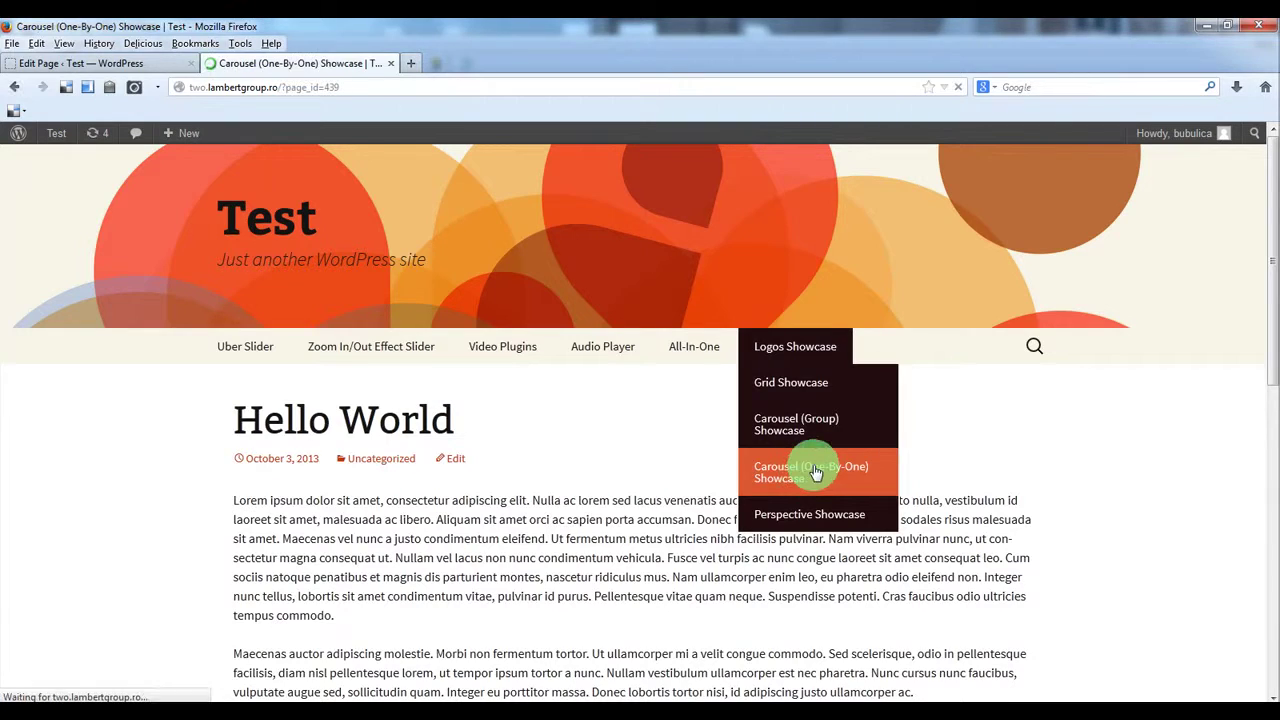
scroll(862, 507, "down", 2)
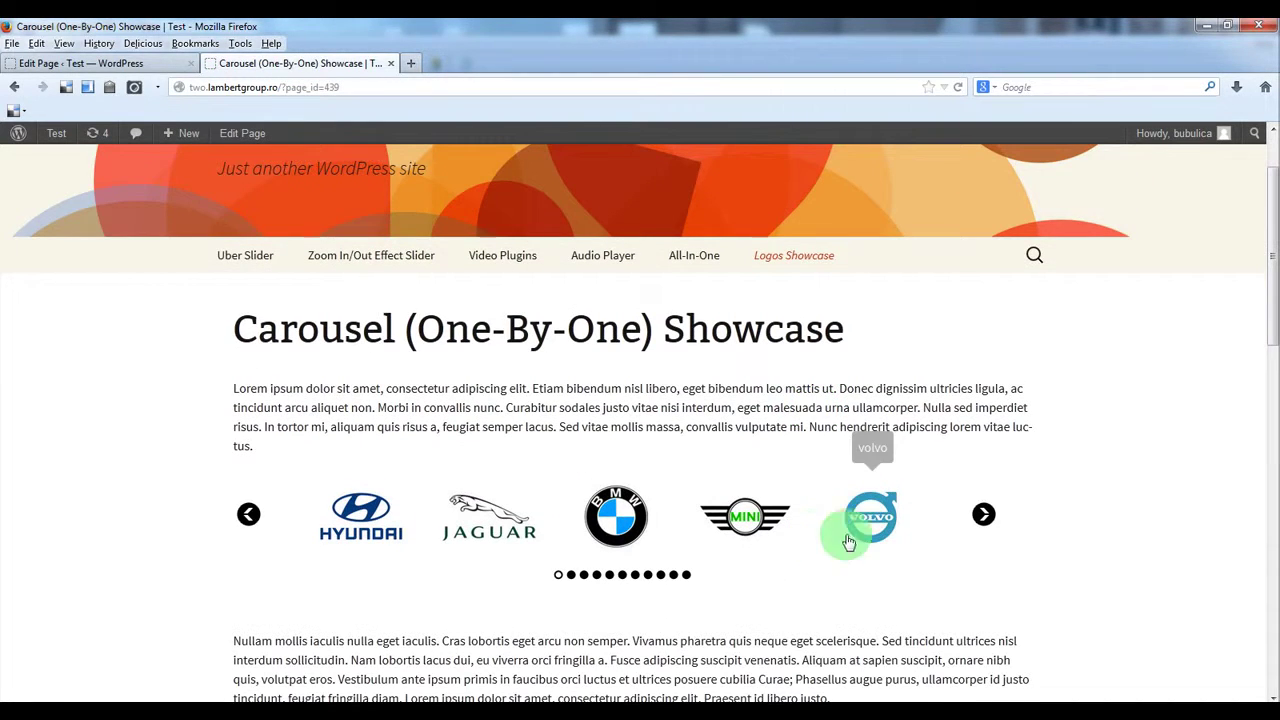
Test the carousel on the live page by advancing it two logos and going back one
left_click(983, 515)
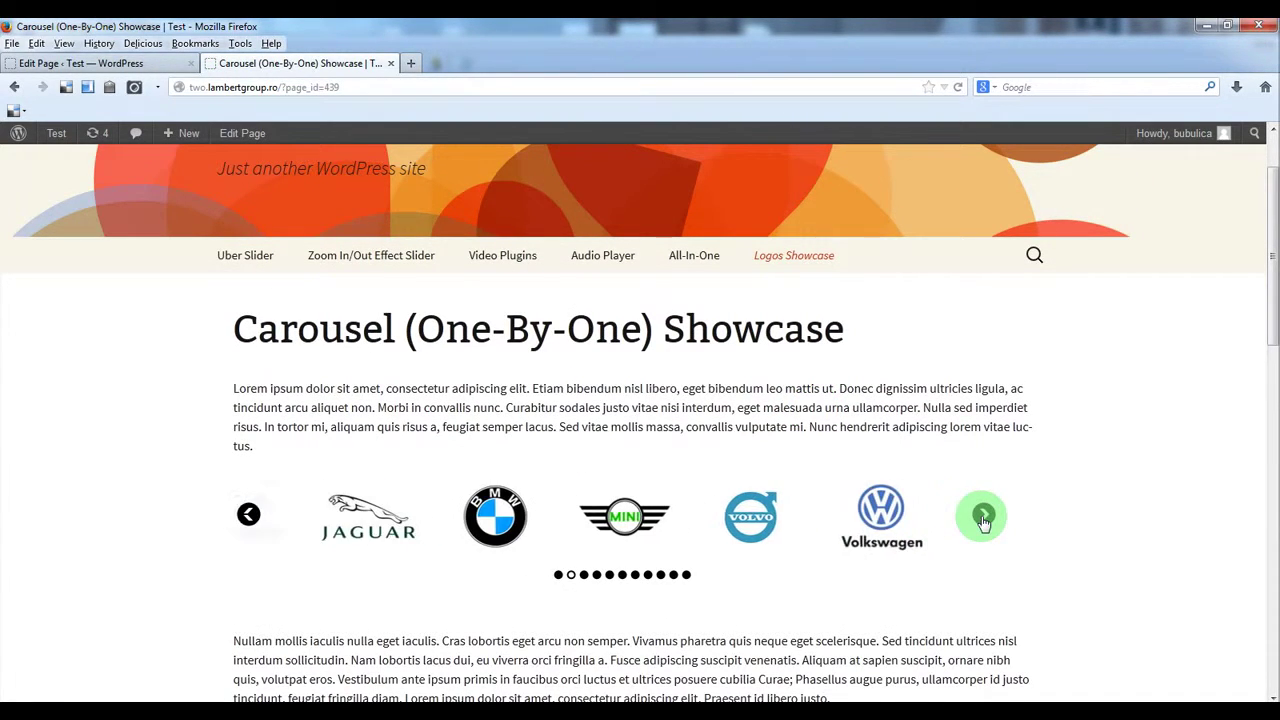
left_click(983, 515)
left_click(248, 514)
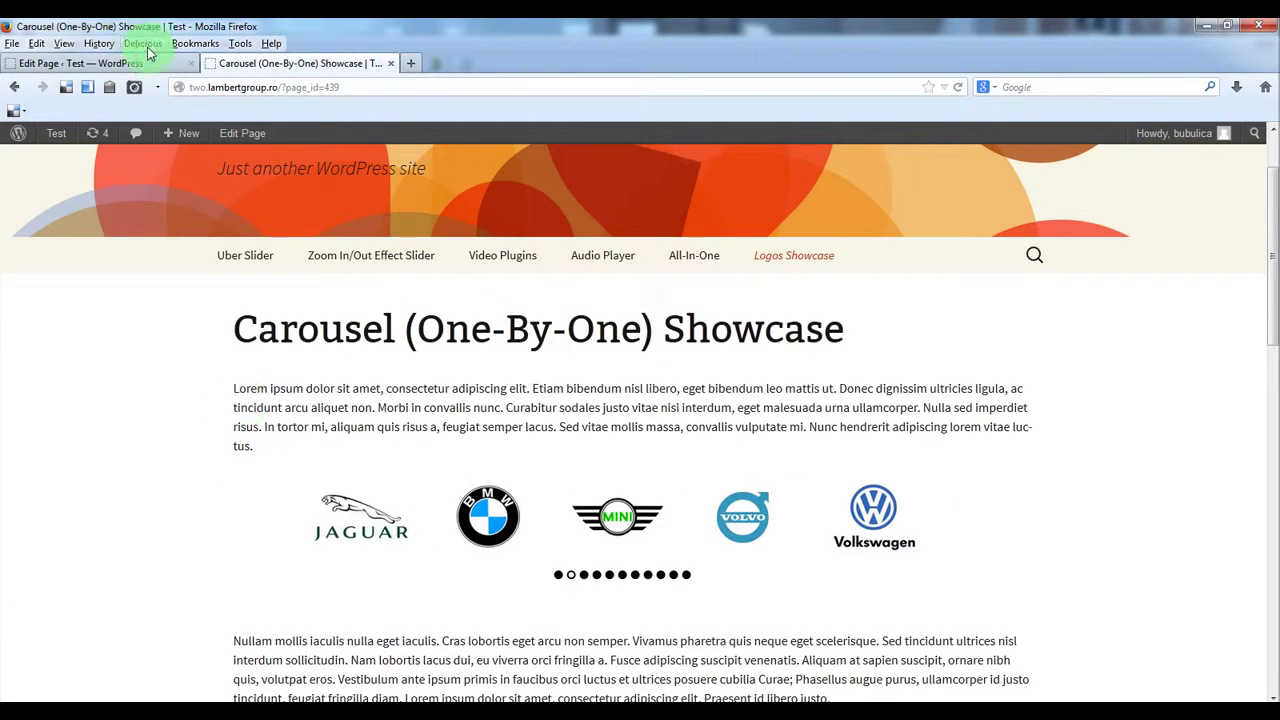
Return to the WordPress admin and open the showcase settings of My First Carousel (One-by One)
left_click(80, 63)
mouse_move(45, 471)
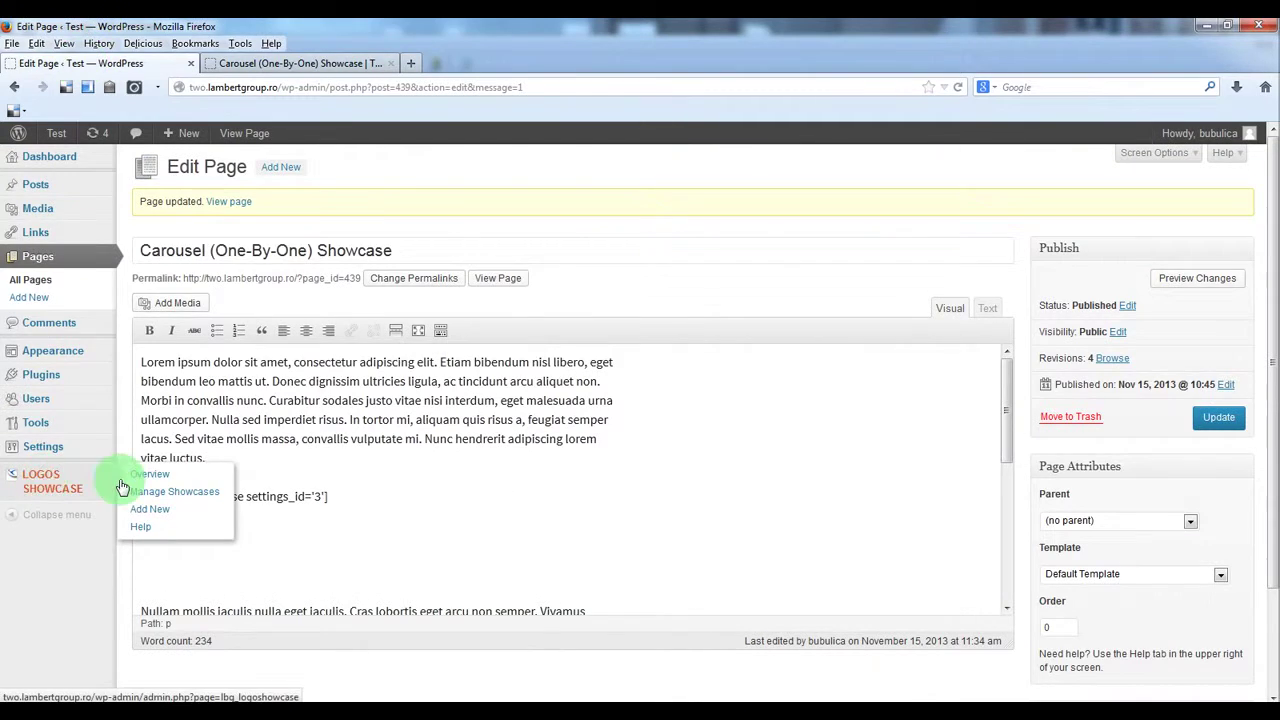
left_click(197, 496)
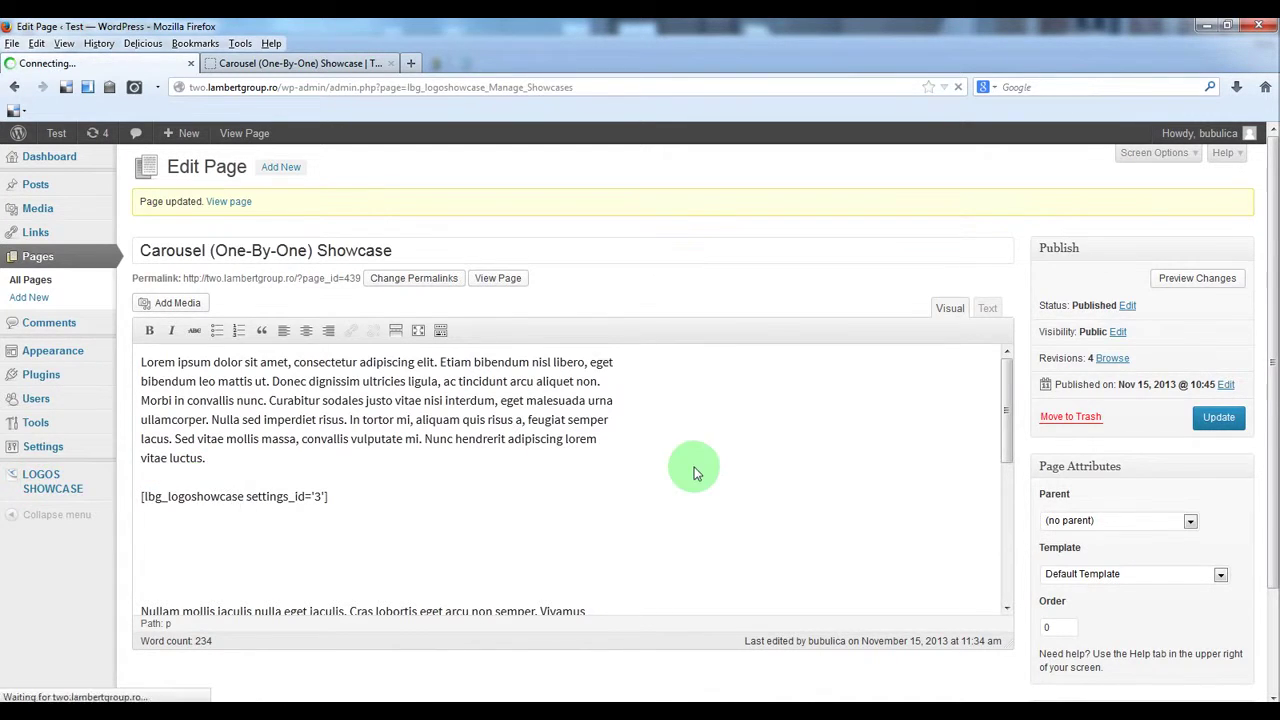
left_click(826, 334)
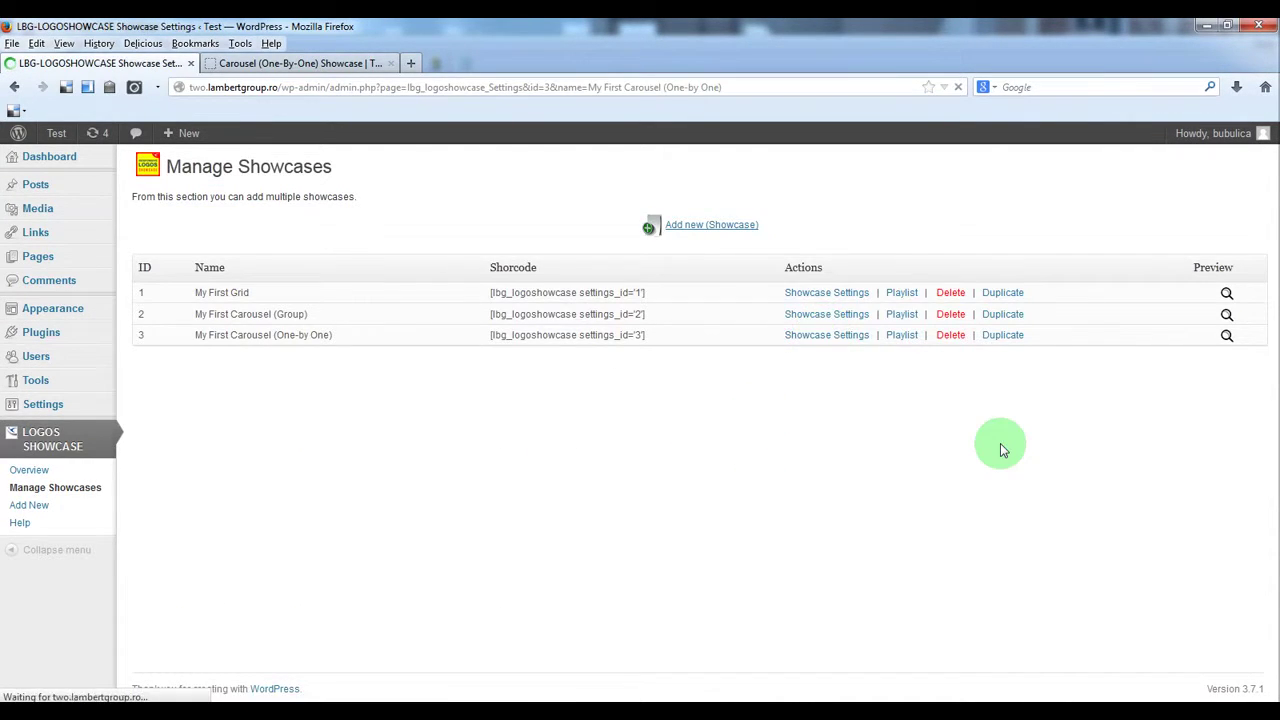
Set the carousel images' border width to 1 px
scroll(1000, 443, "down", 2)
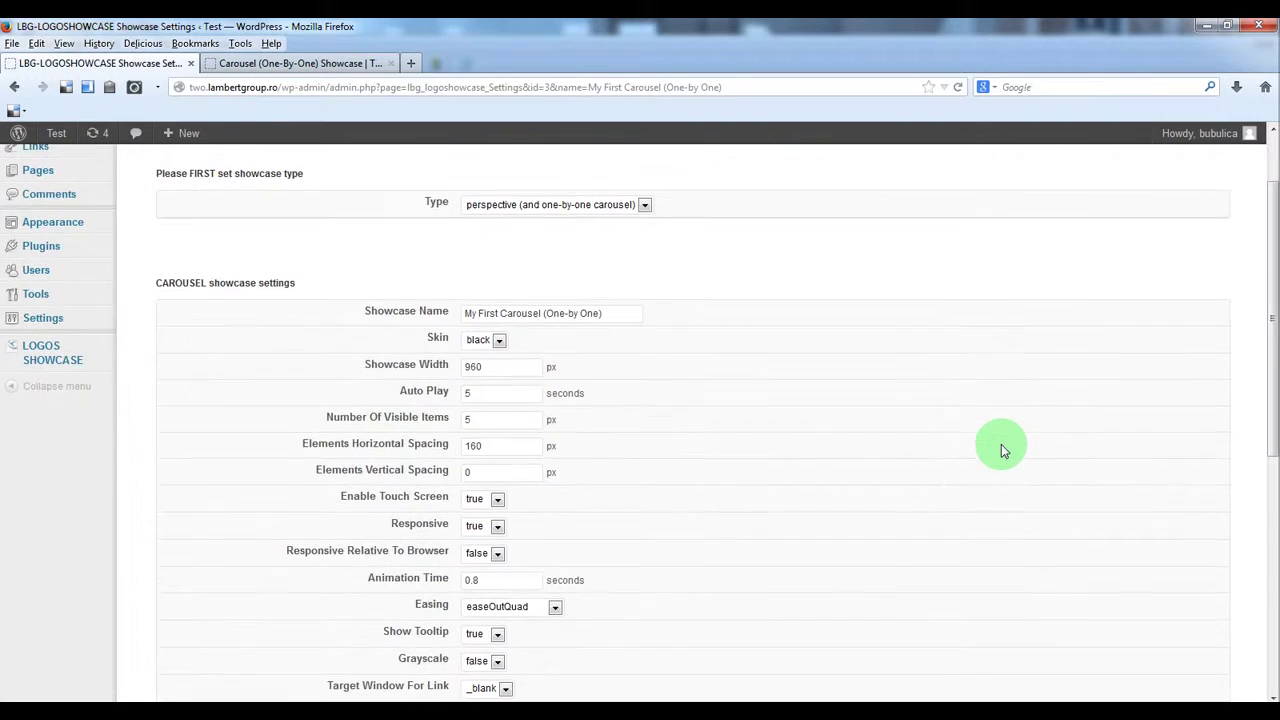
scroll(1001, 444, "down", 2)
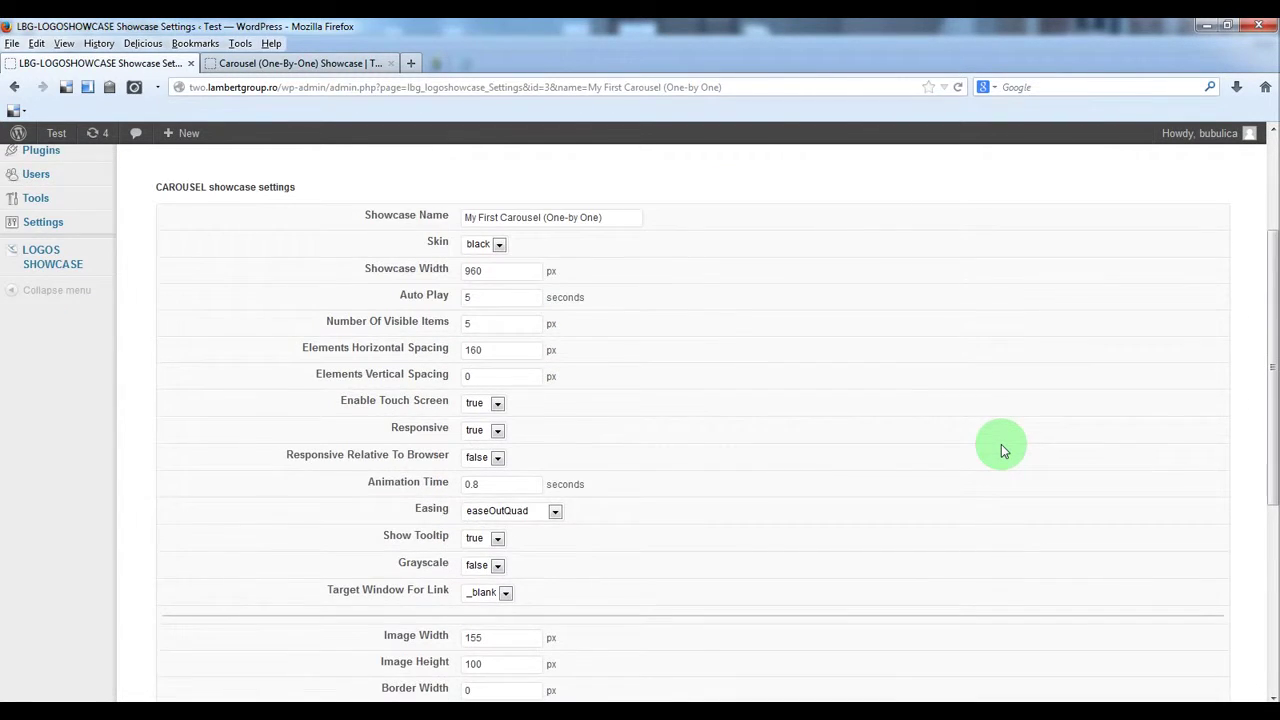
scroll(1003, 448, "down", 4)
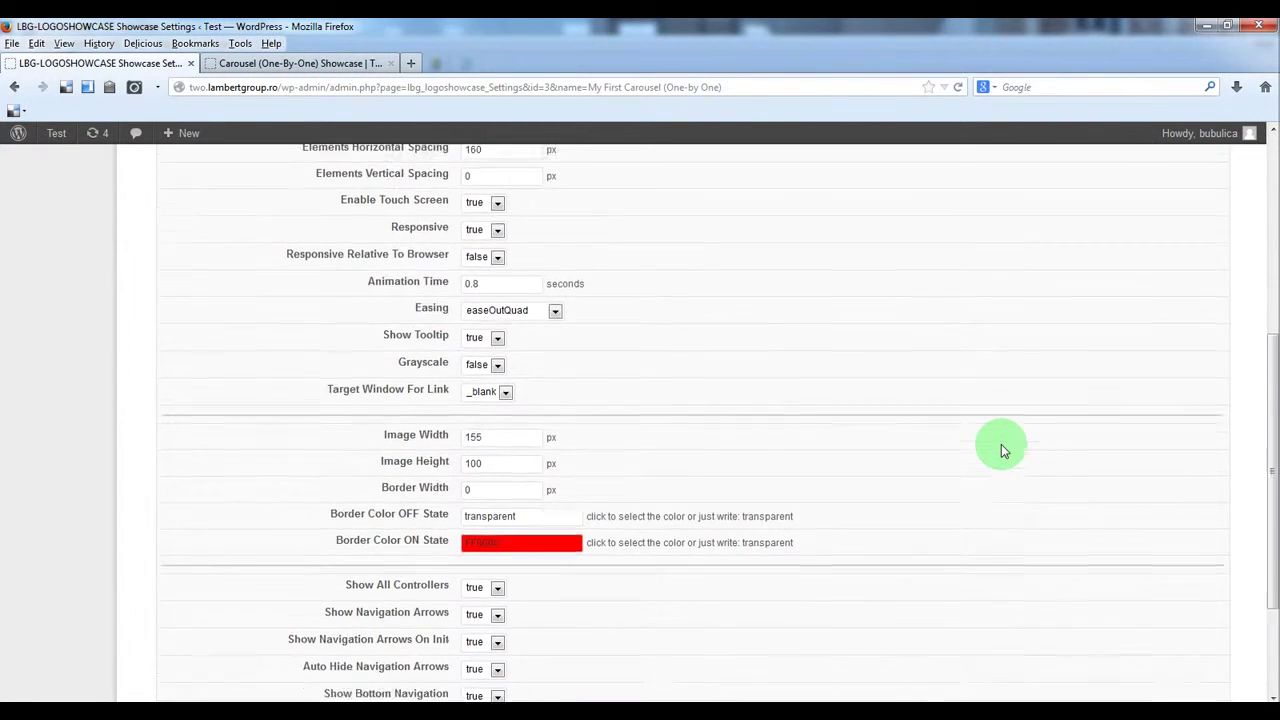
scroll(1003, 448, "down", 3)
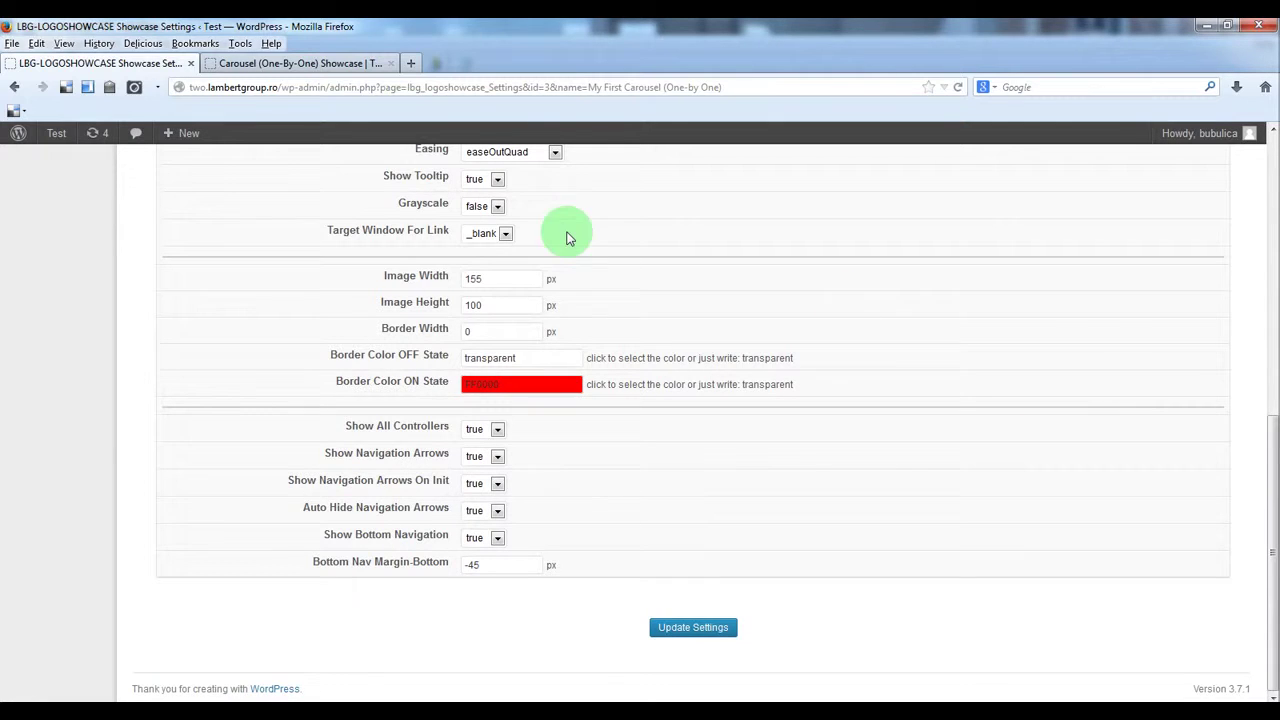
double_click(506, 331)
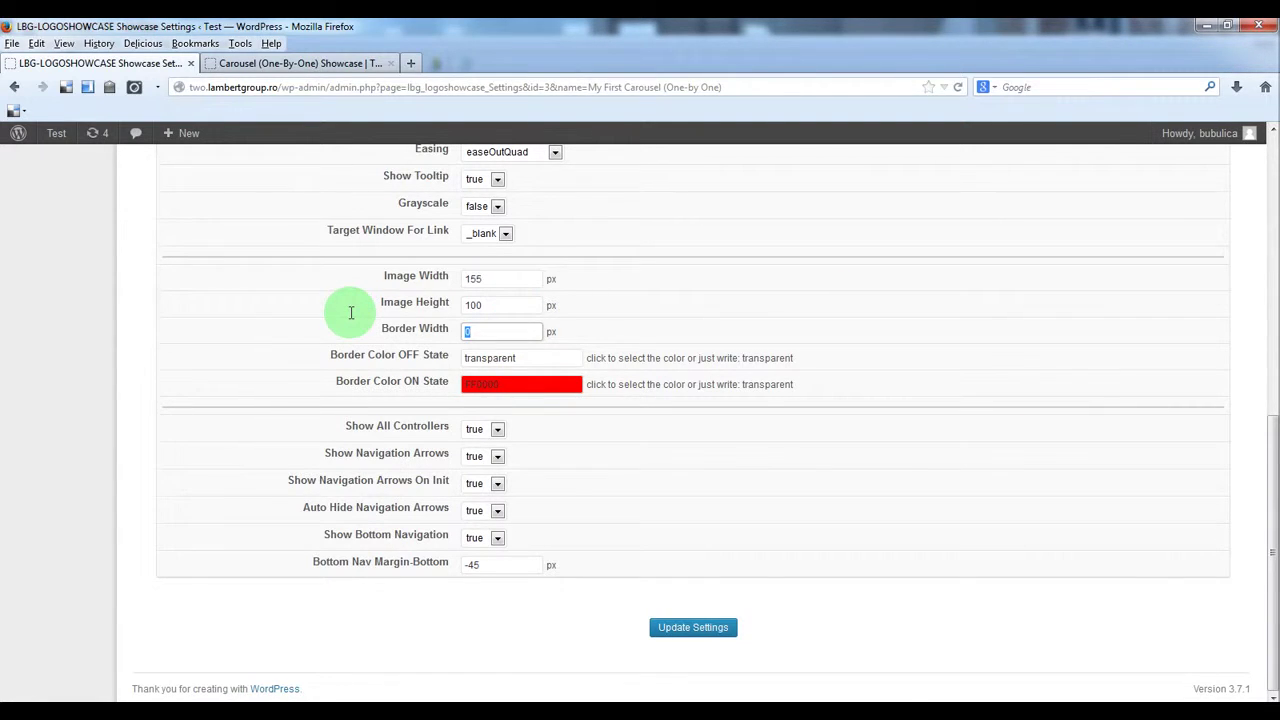
type("1")
Pick a near-black border color for the OFF state and save the showcase settings
left_click(542, 354)
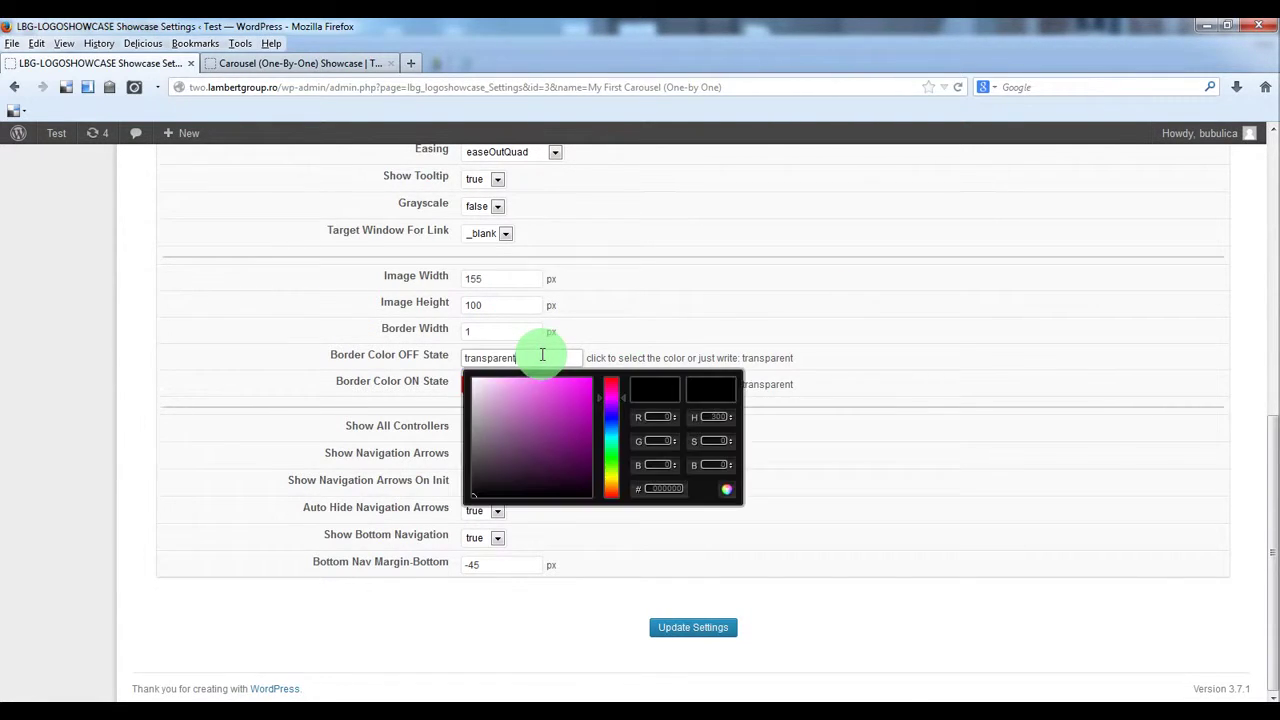
left_click_drag(545, 425, 476, 494)
left_click(727, 495)
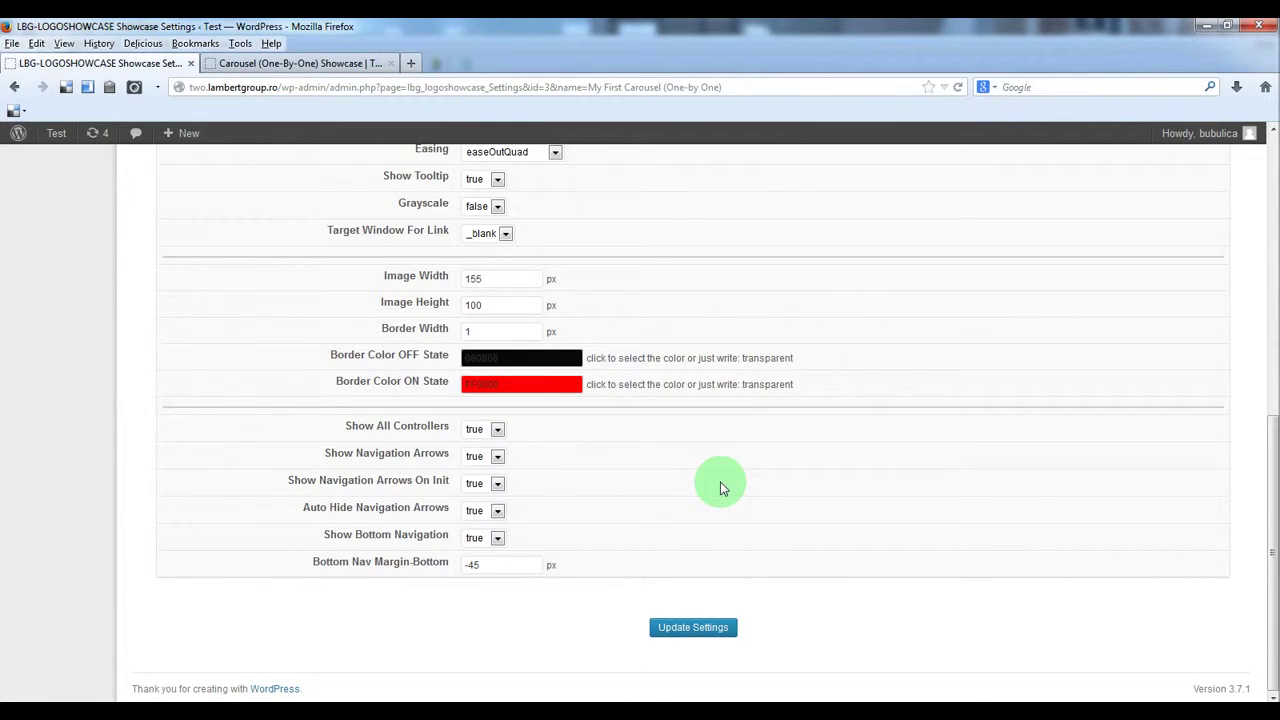
left_click(695, 628)
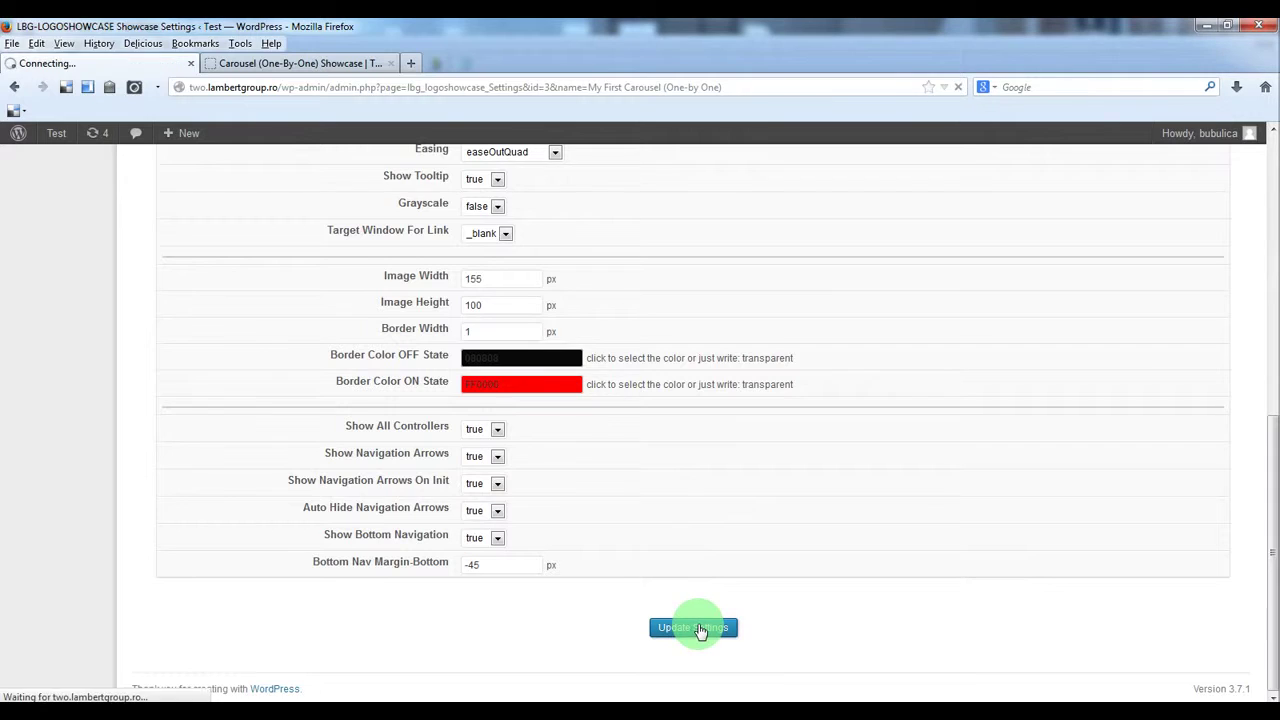
Preview the carousel to check the logo borders in normal and highlighted state, and close the preview
left_click(705, 233)
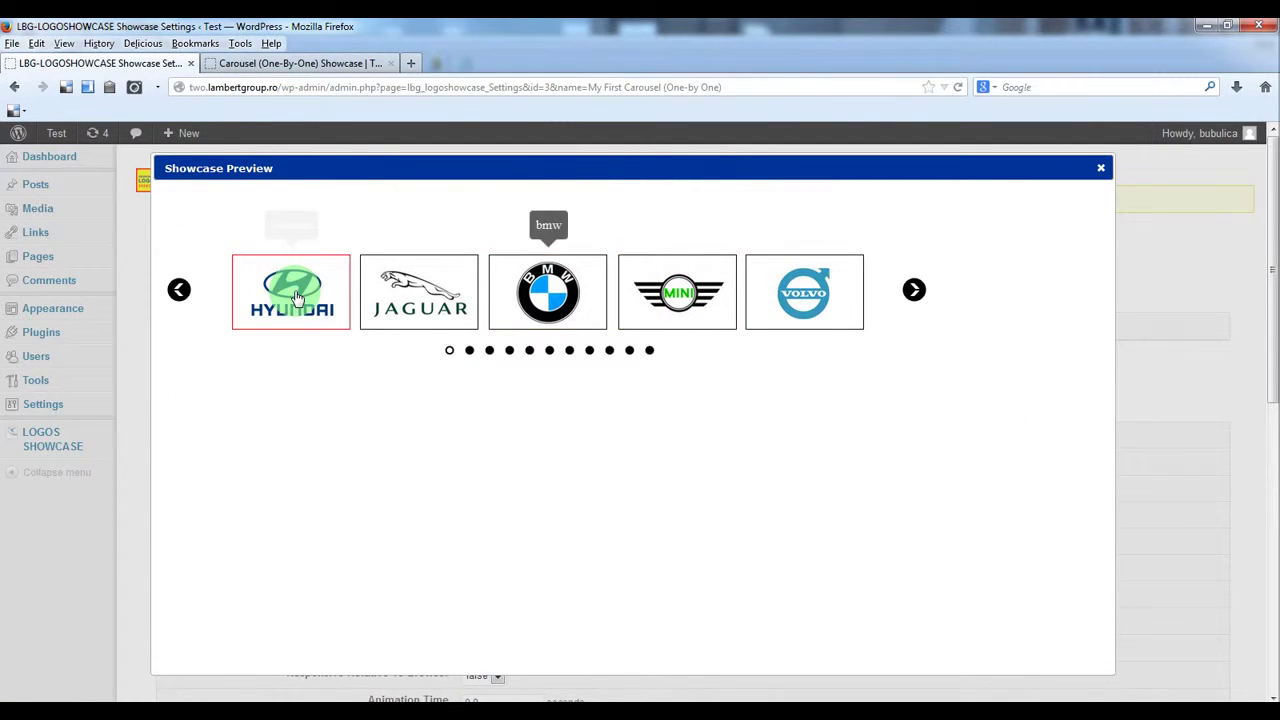
left_click(1100, 168)
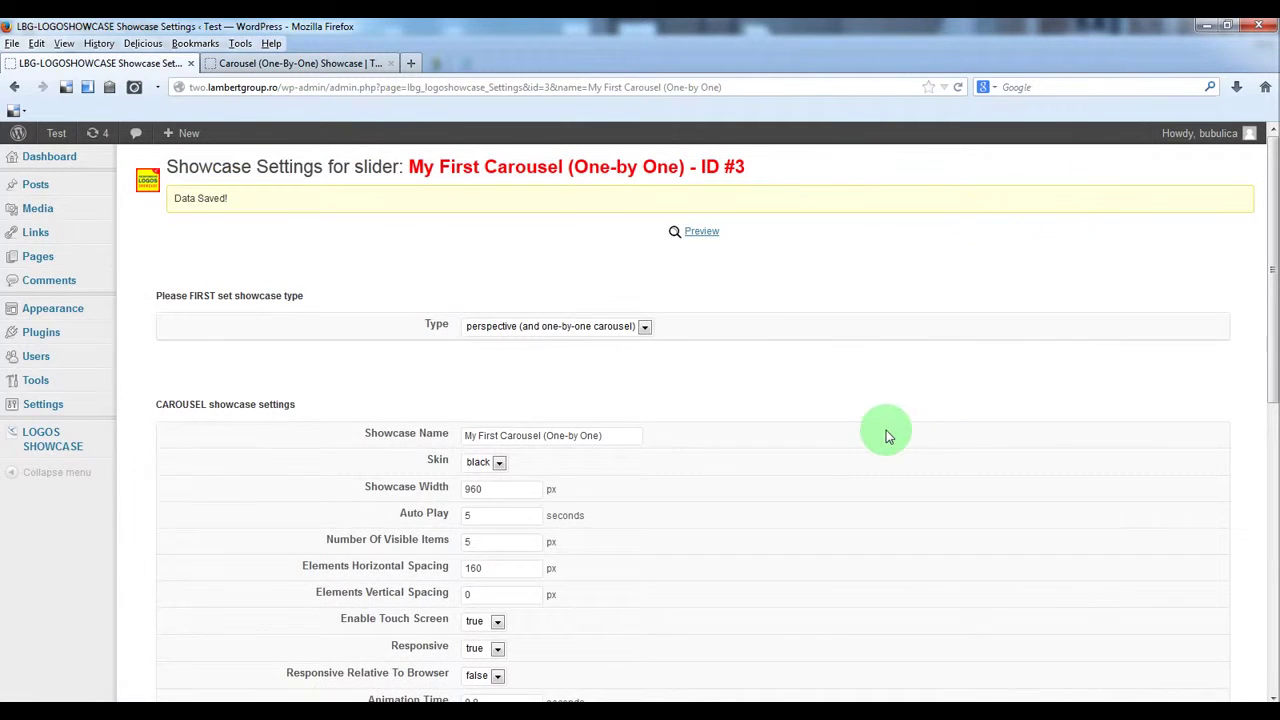
Examine the carousel's Show Tooltip options and its Auto Play setting
scroll(886, 430, "down", 5)
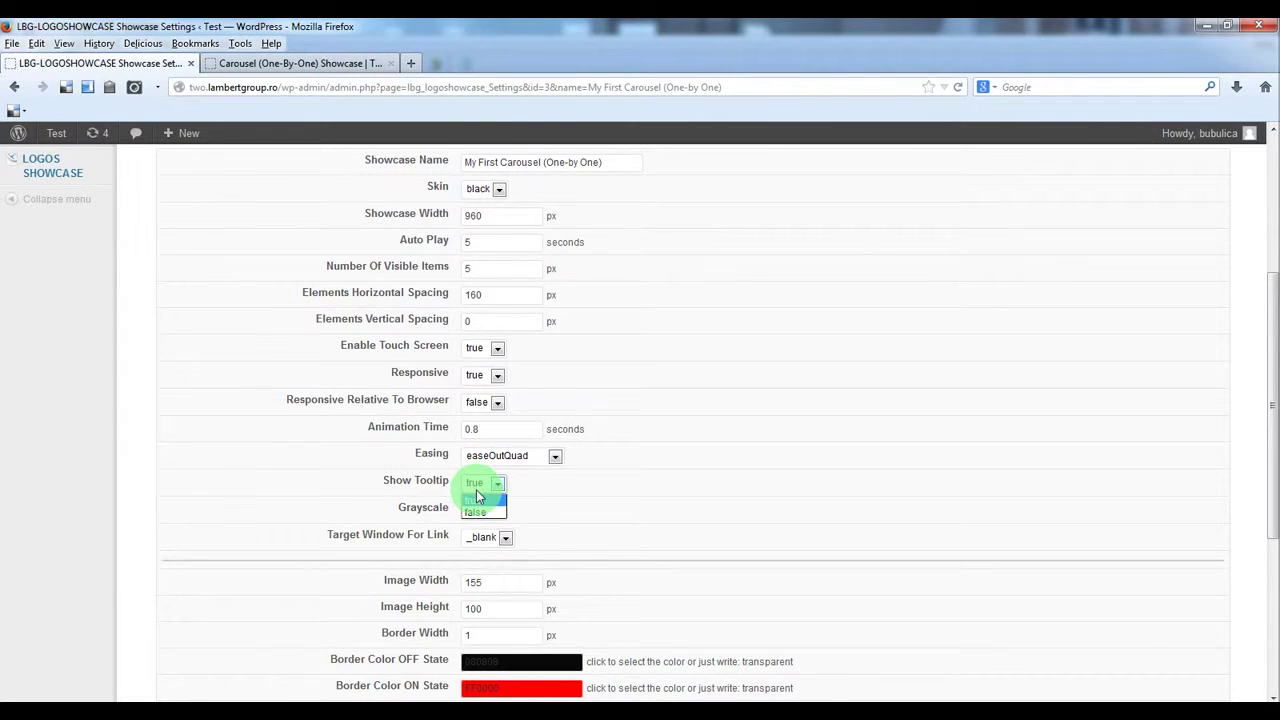
left_click(477, 500)
left_click(490, 483)
left_click(590, 481)
left_click(478, 516)
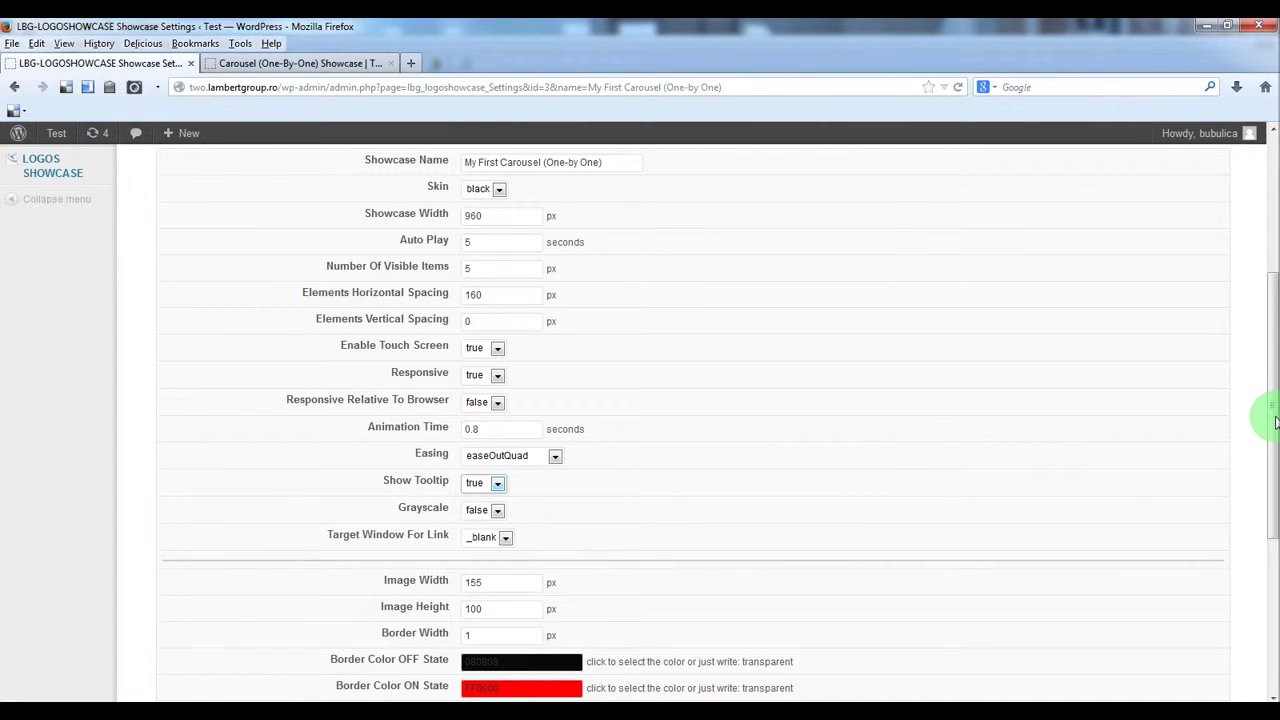
scroll(1270, 500, "up", 2)
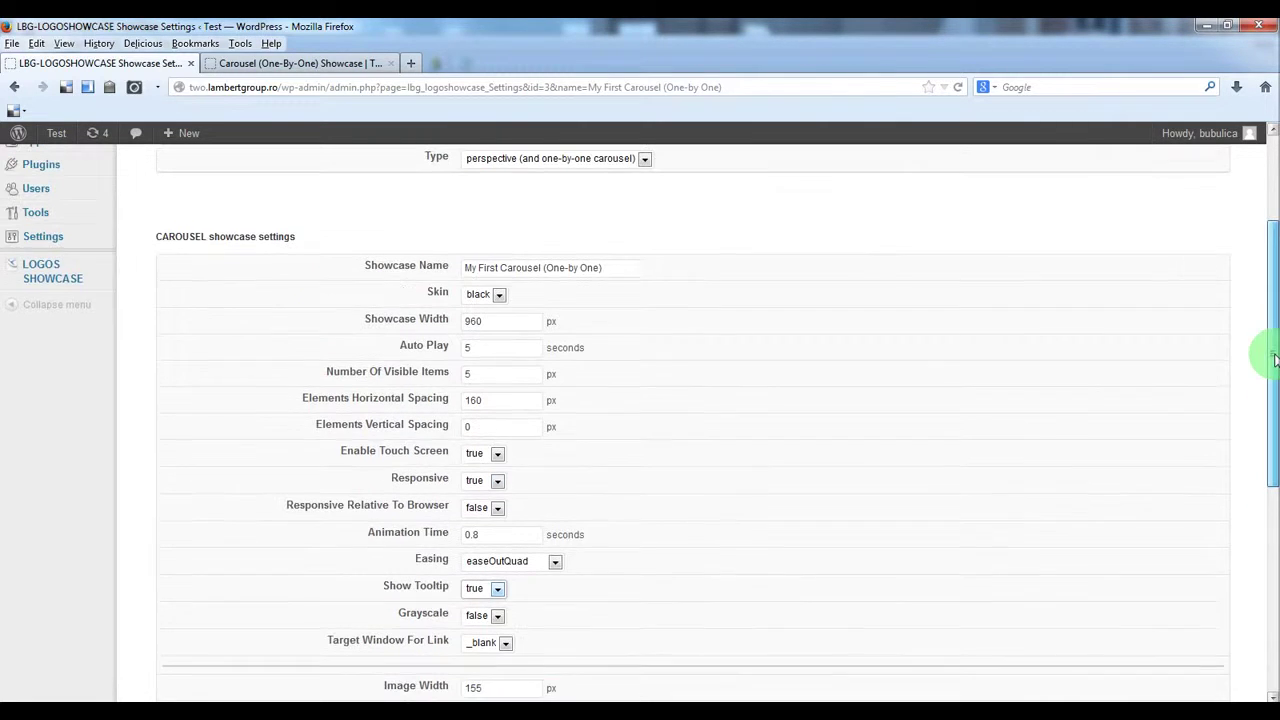
double_click(494, 346)
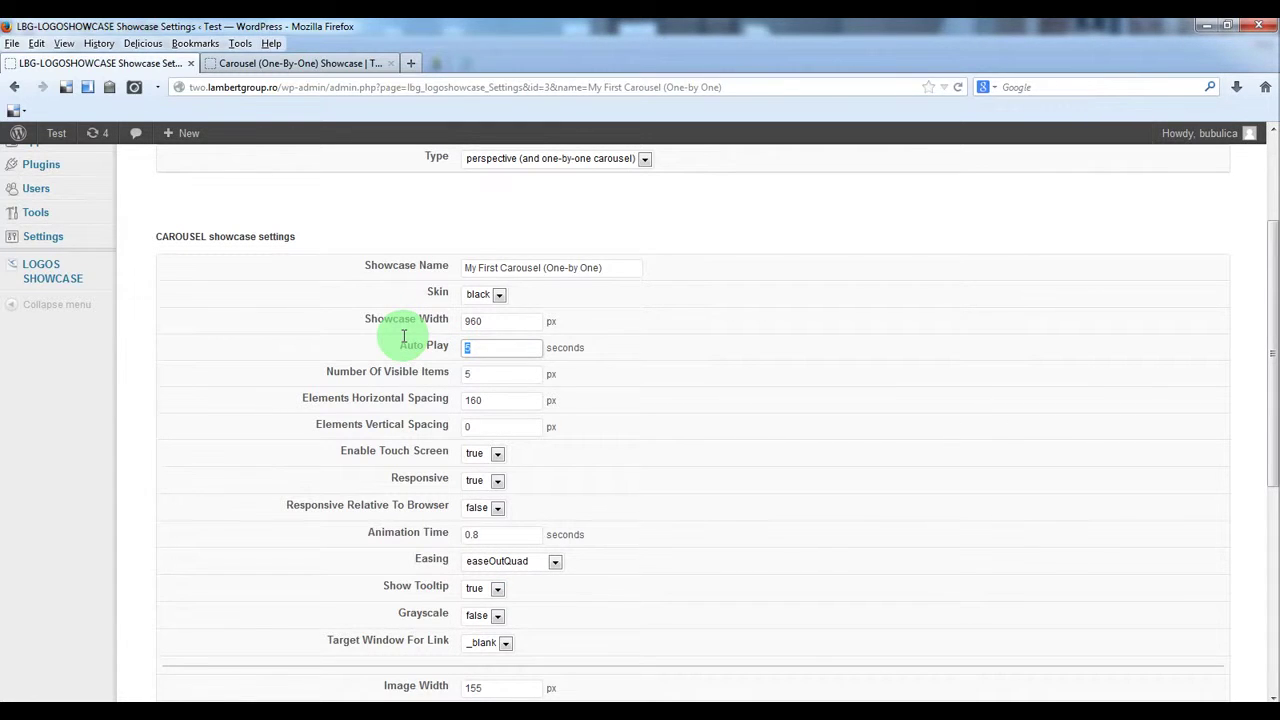
Save the showcase settings and switch to the tab with the live Carousel (One-By-One) Showcase page
scroll(1271, 314, "down", 6)
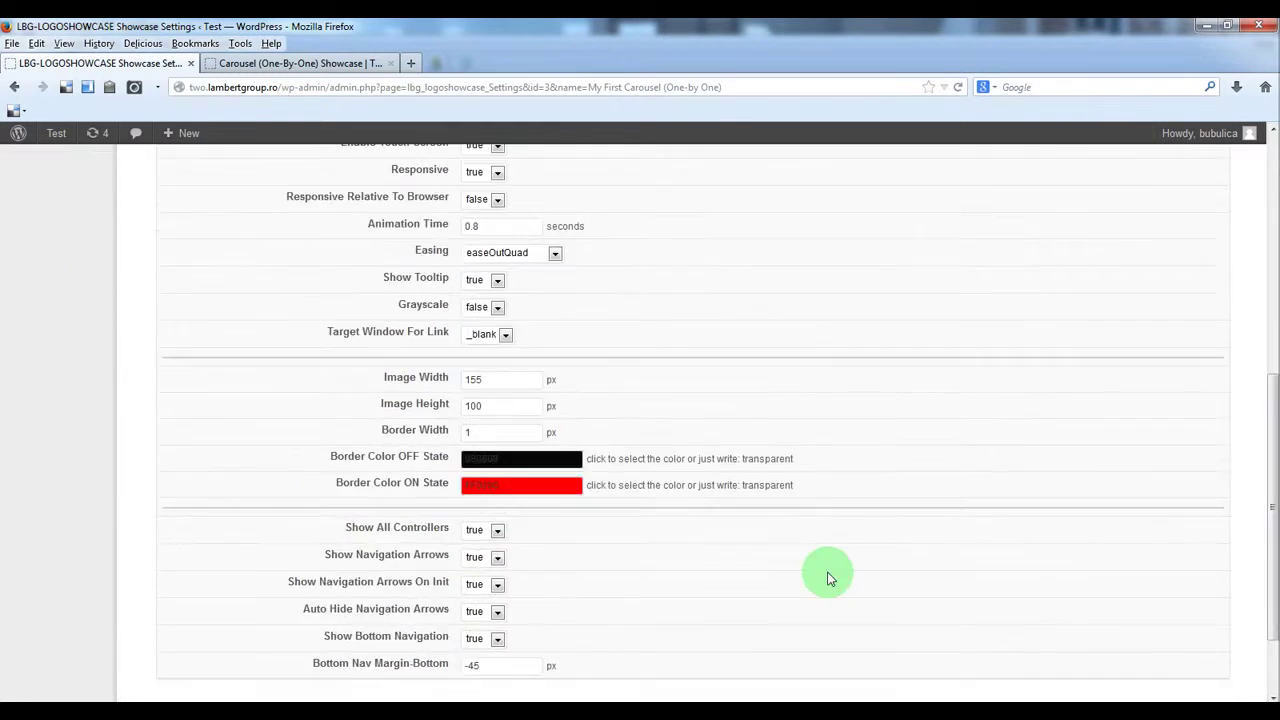
scroll(651, 641, "down", 2)
left_click(663, 634)
left_click(323, 63)
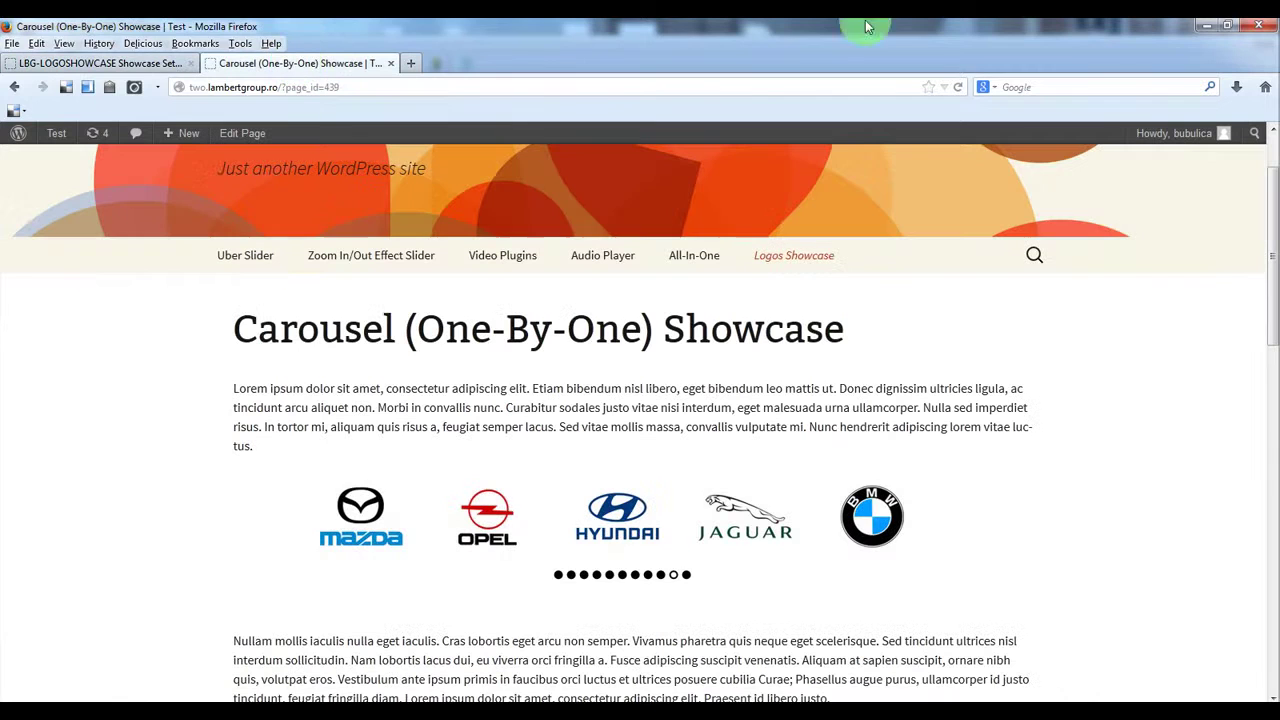